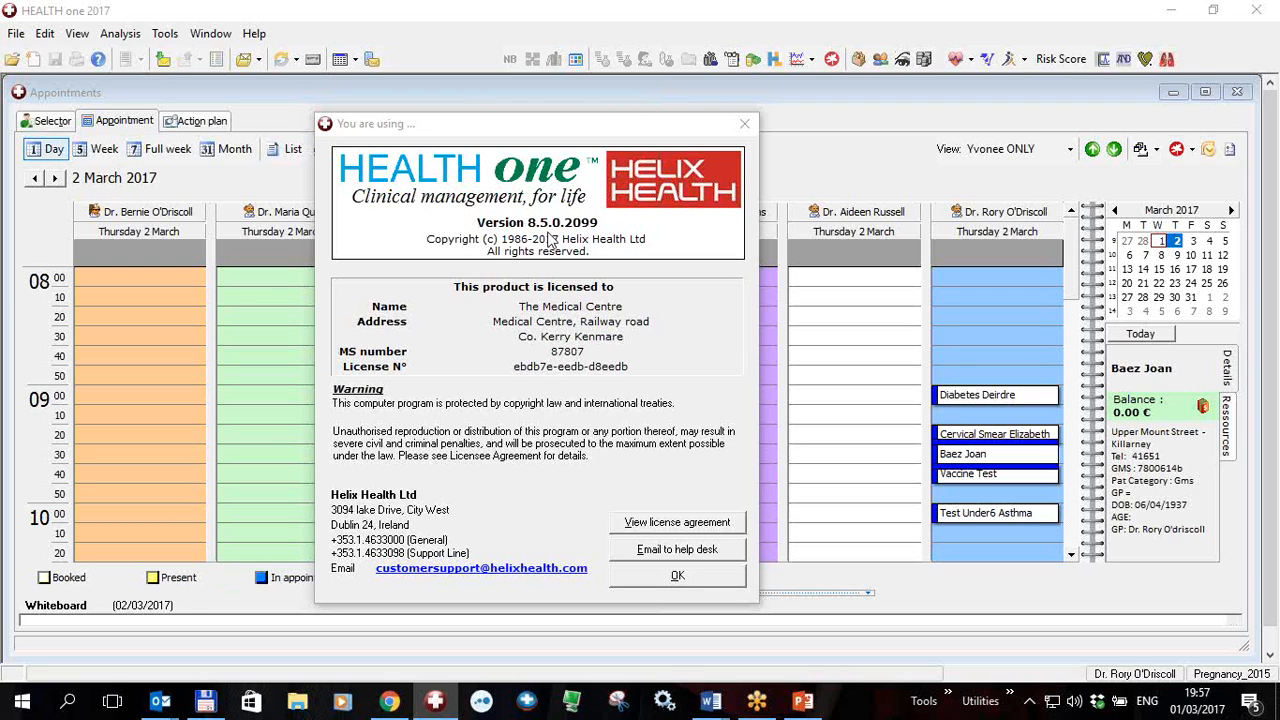
Step: Check the installed program version in the About information and close it
left_click(677, 577)
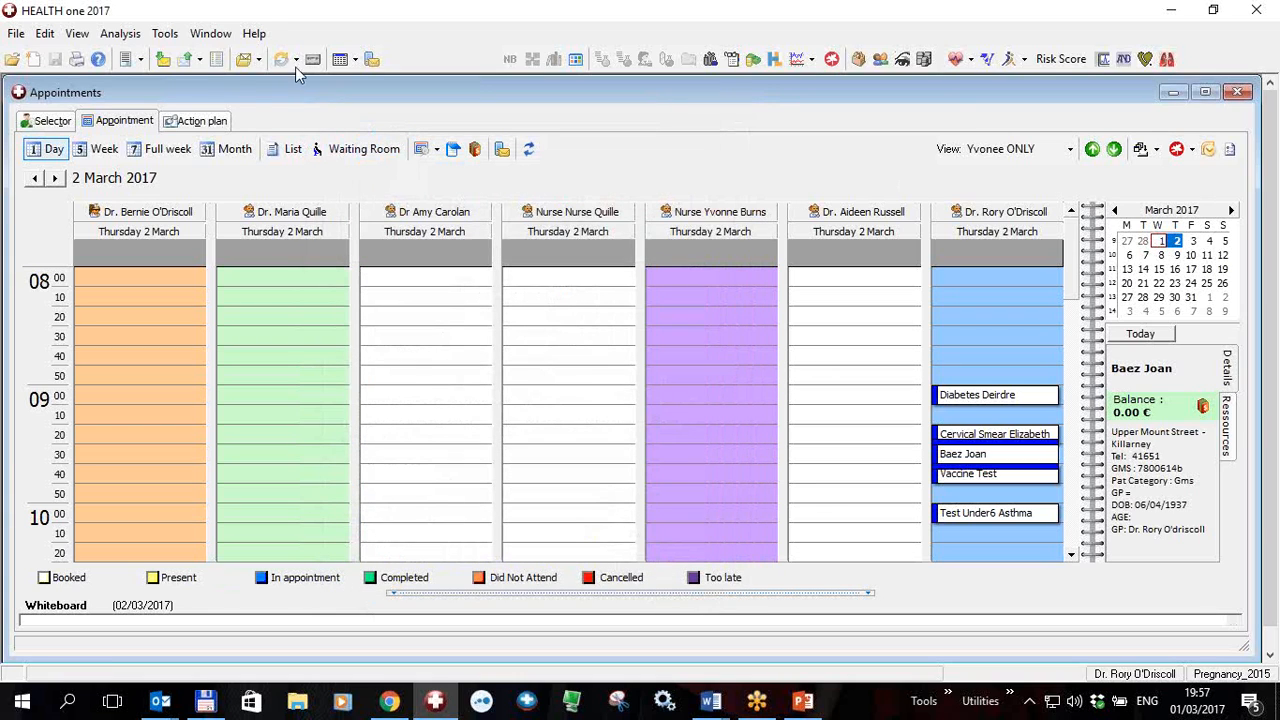
left_click(253, 33)
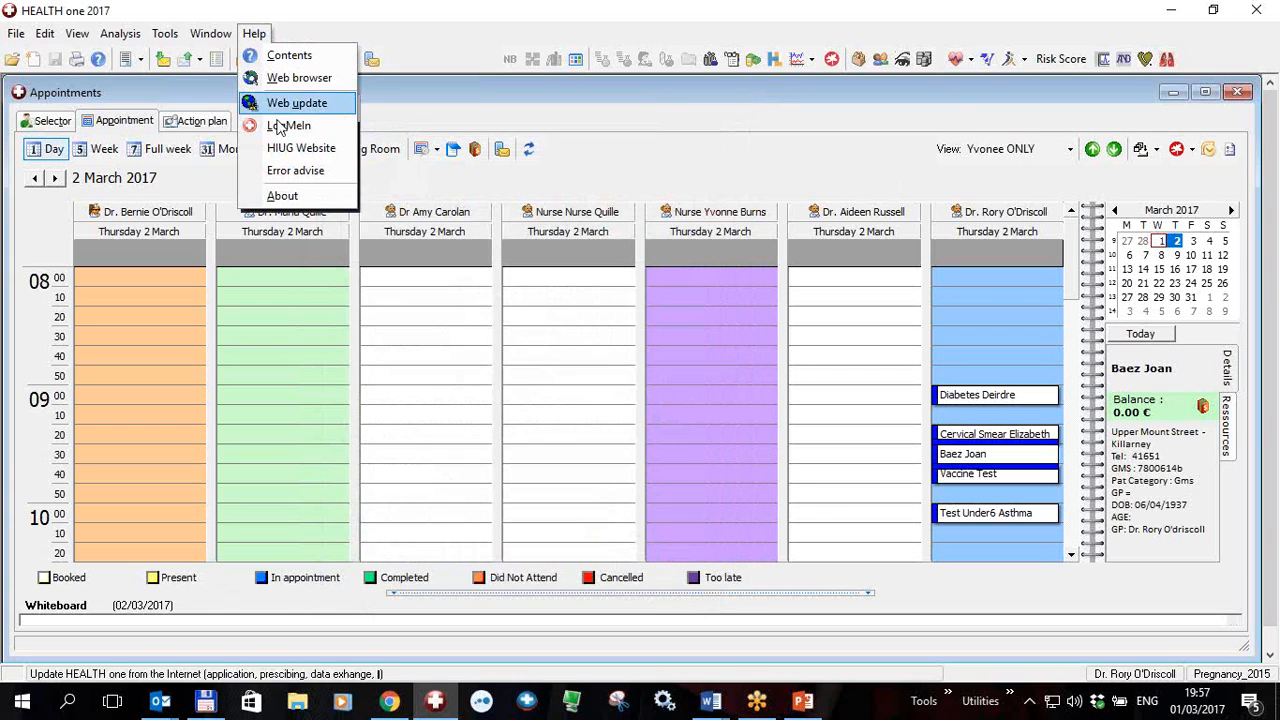
left_click(280, 195)
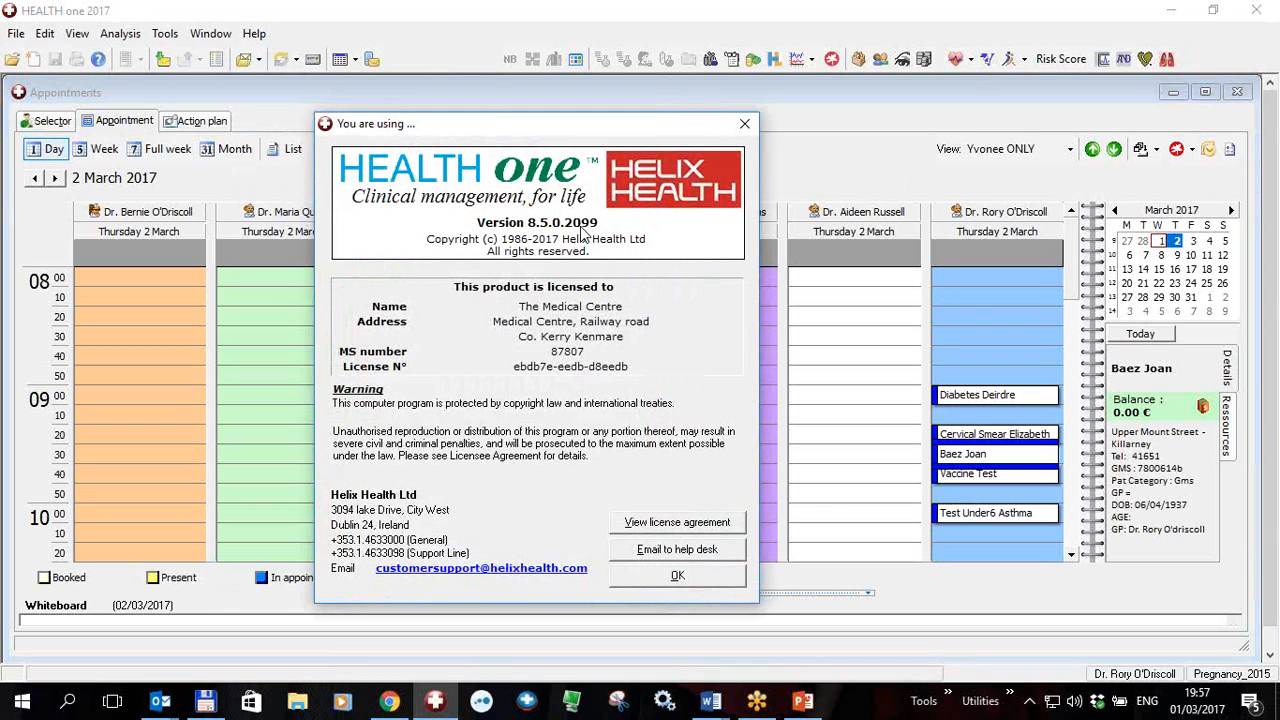
left_click(678, 577)
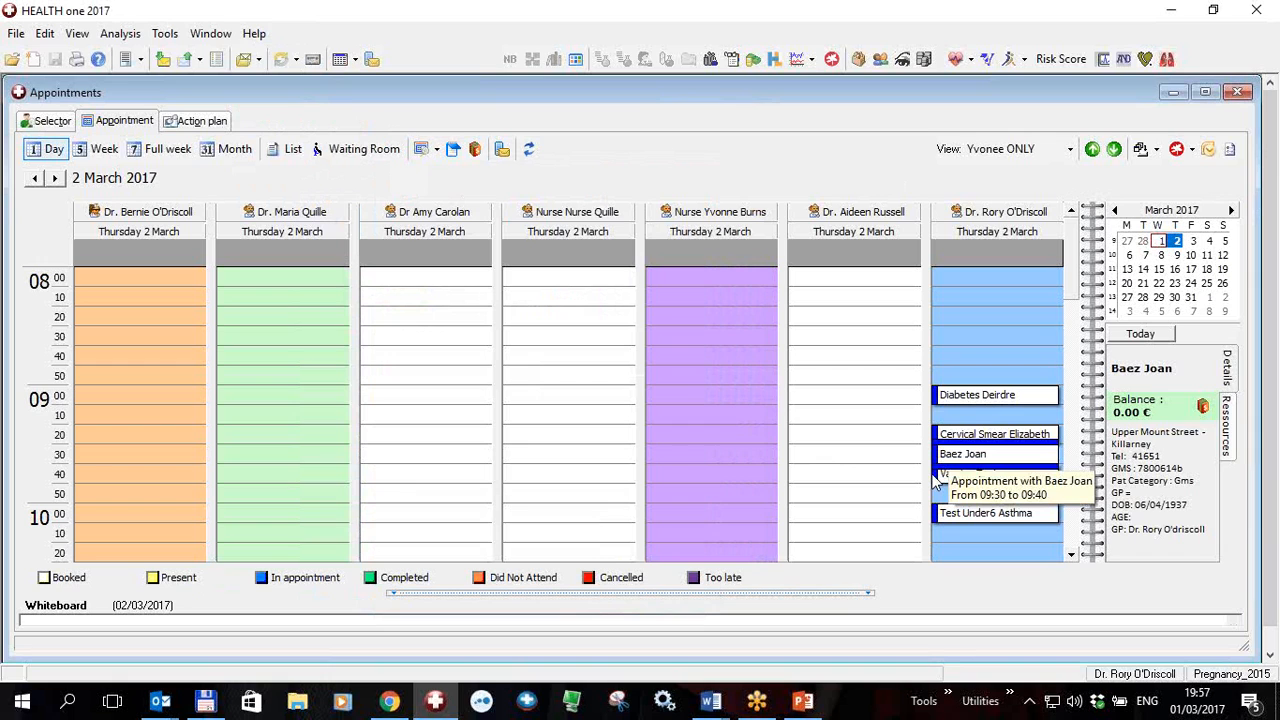
Step: Open the record of the patient booked at 09:30, view the text messaging account's log-on page, and return to the record
double_click(960, 456)
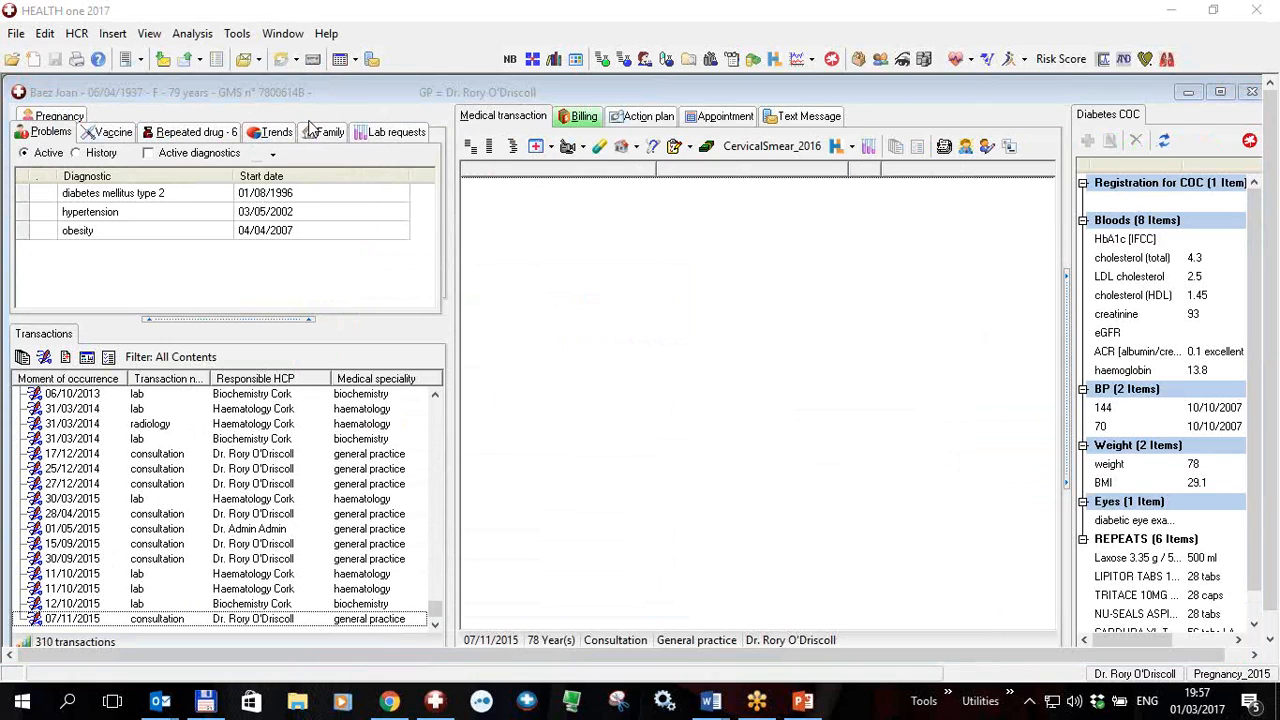
left_click(372, 60)
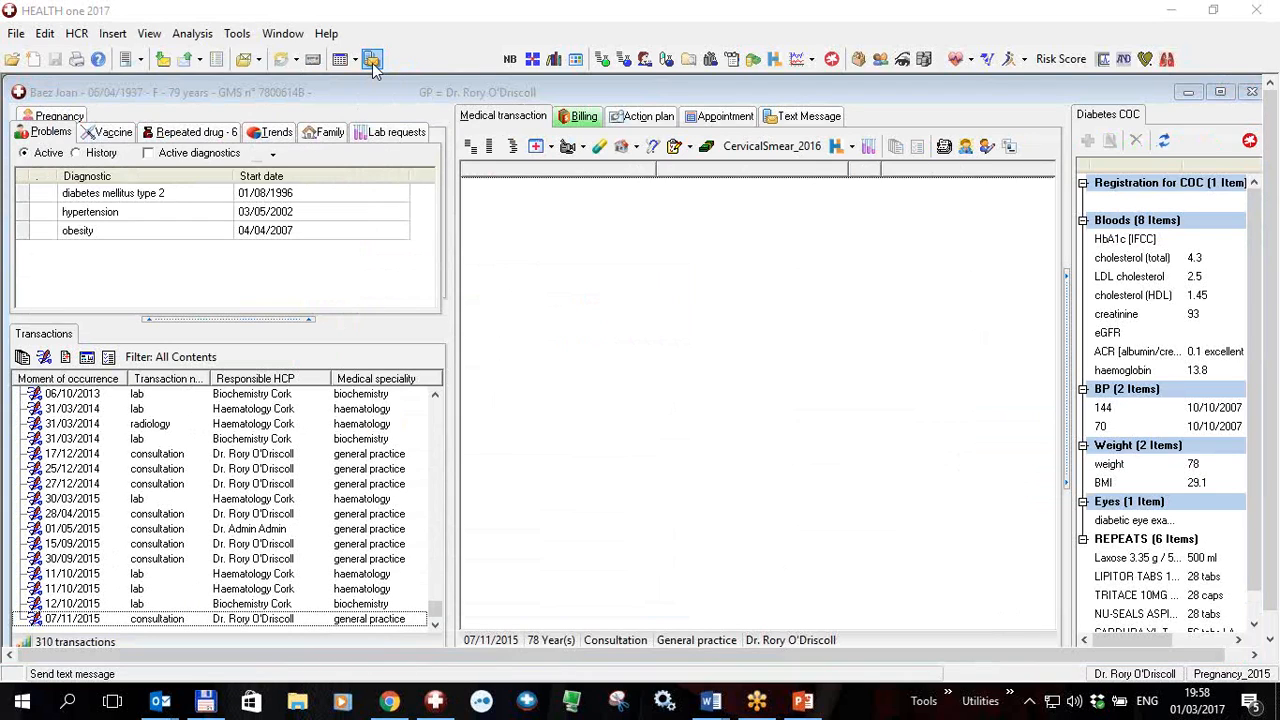
left_click(373, 62)
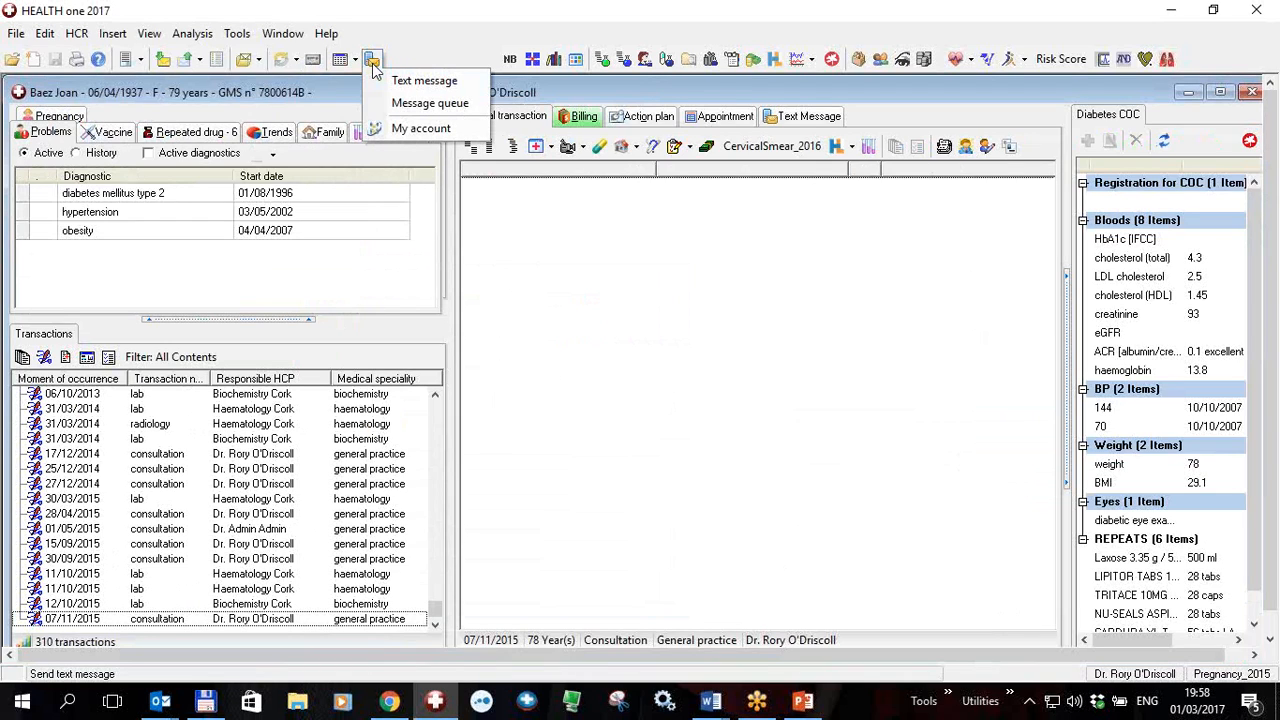
left_click(385, 134)
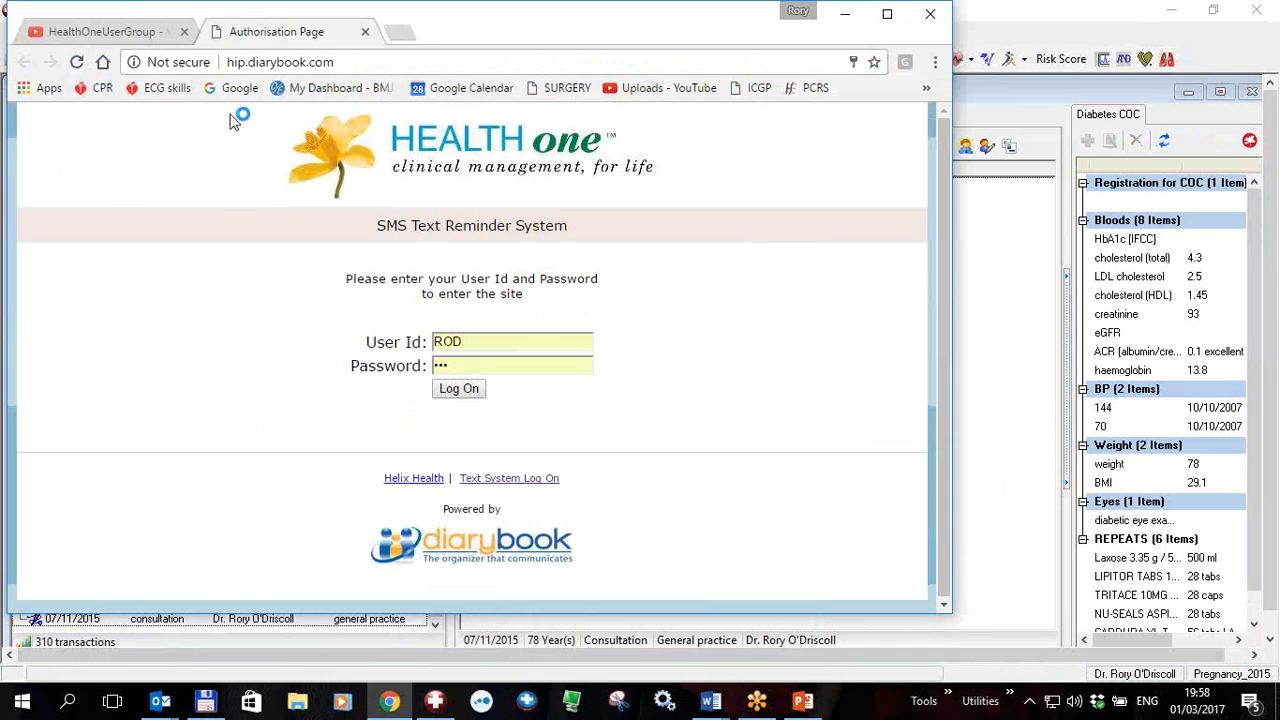
left_click_drag(246, 62, 344, 63)
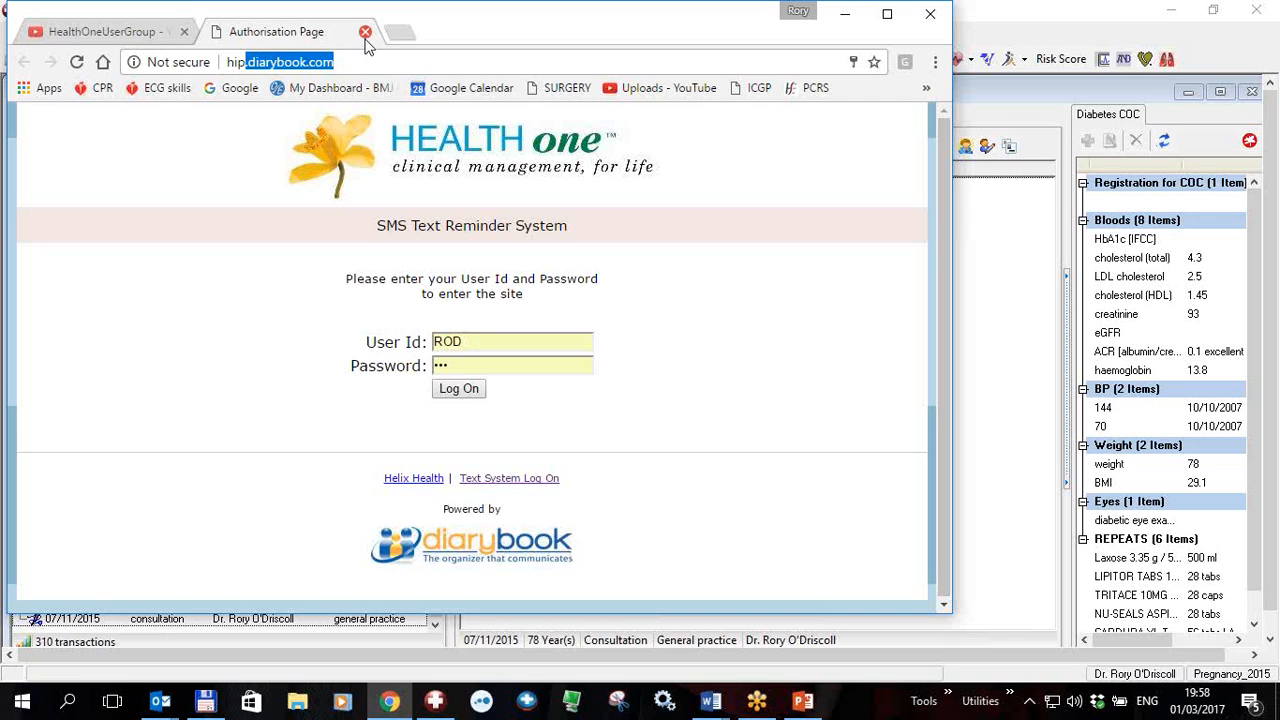
left_click(844, 18)
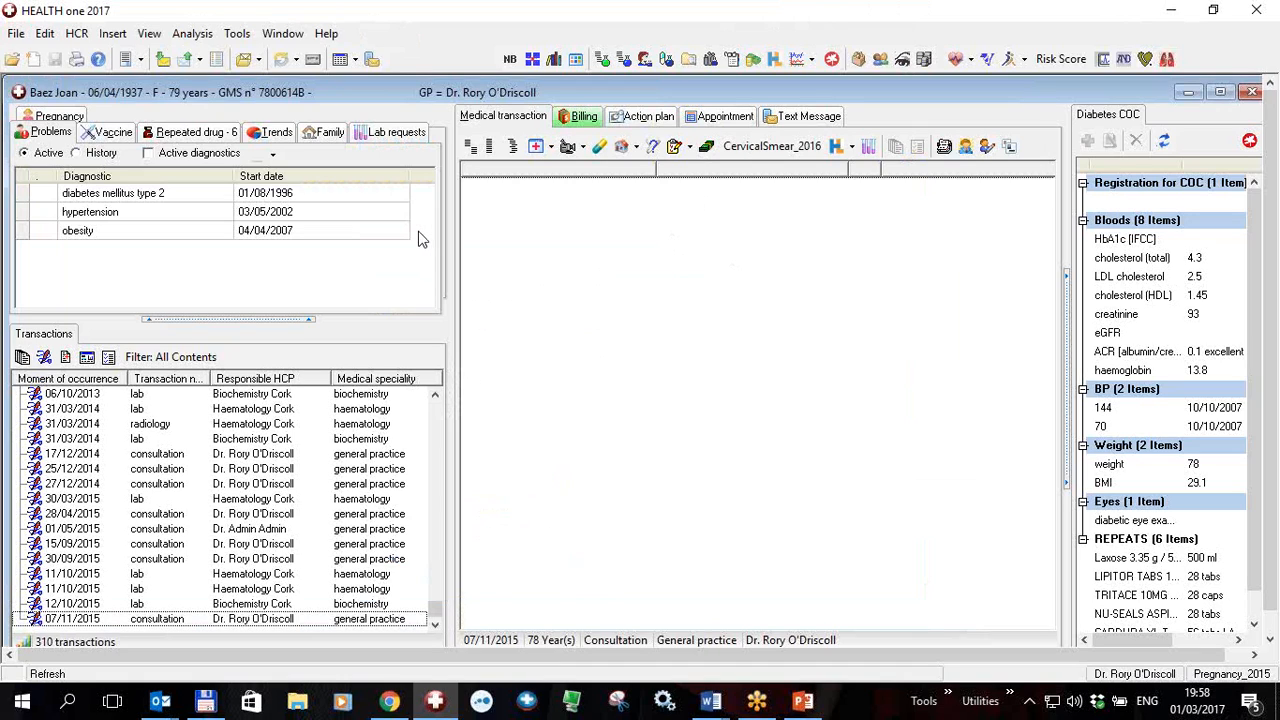
Step: Start a new text message to the patient and go to its message body
left_click(371, 60)
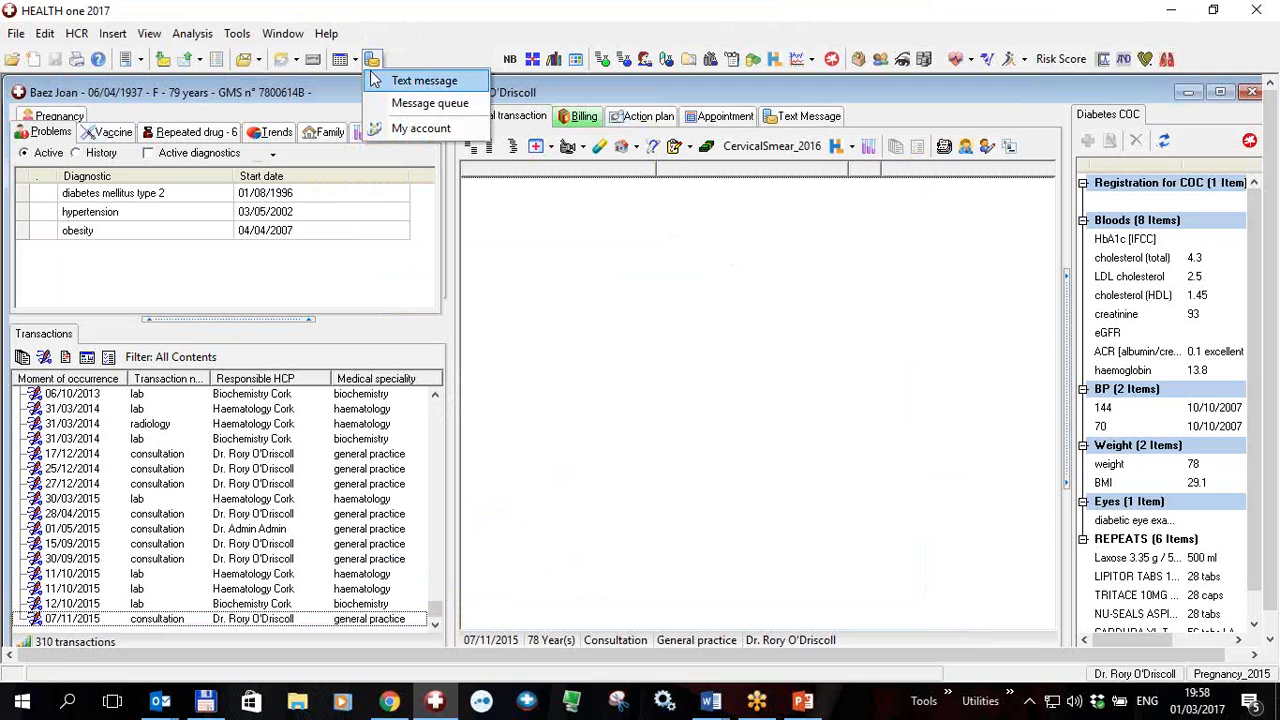
left_click(375, 80)
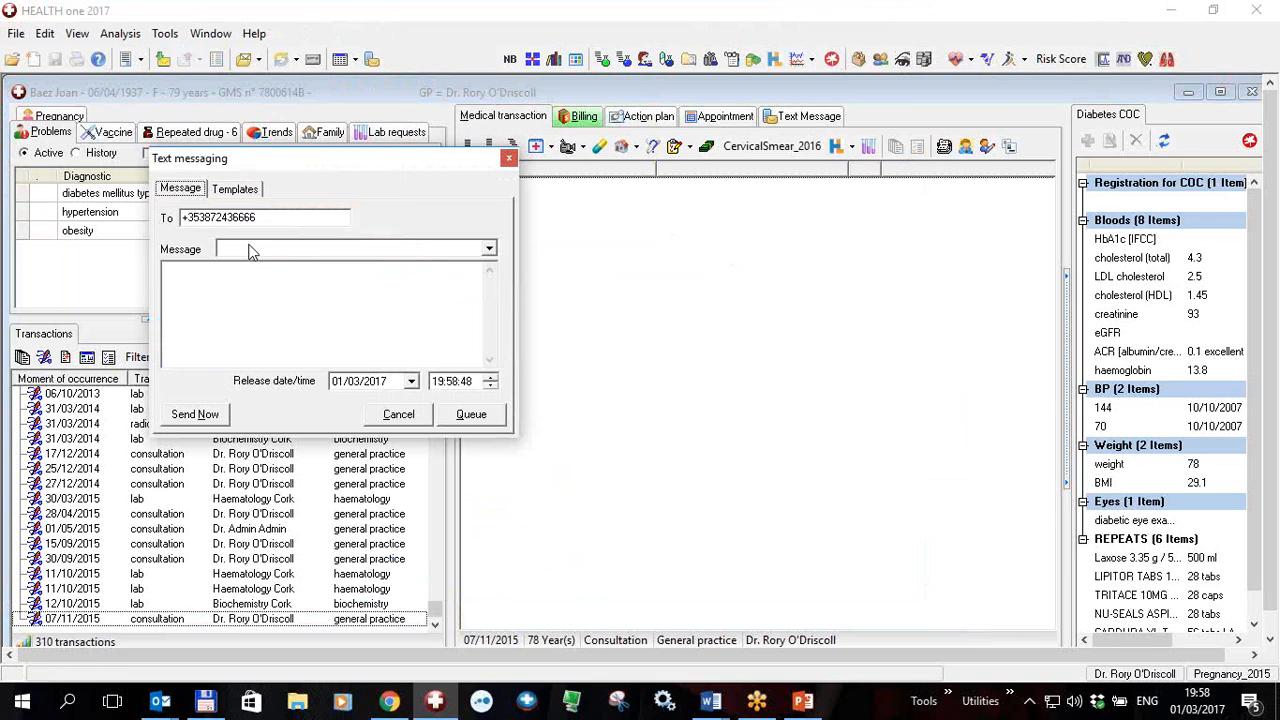
left_click(221, 279)
type("asdl;a")
Step: Review the message templates, including the Appointment template's text and insertable fields, and cancel the template edit and the message
left_click(240, 190)
left_click(200, 246)
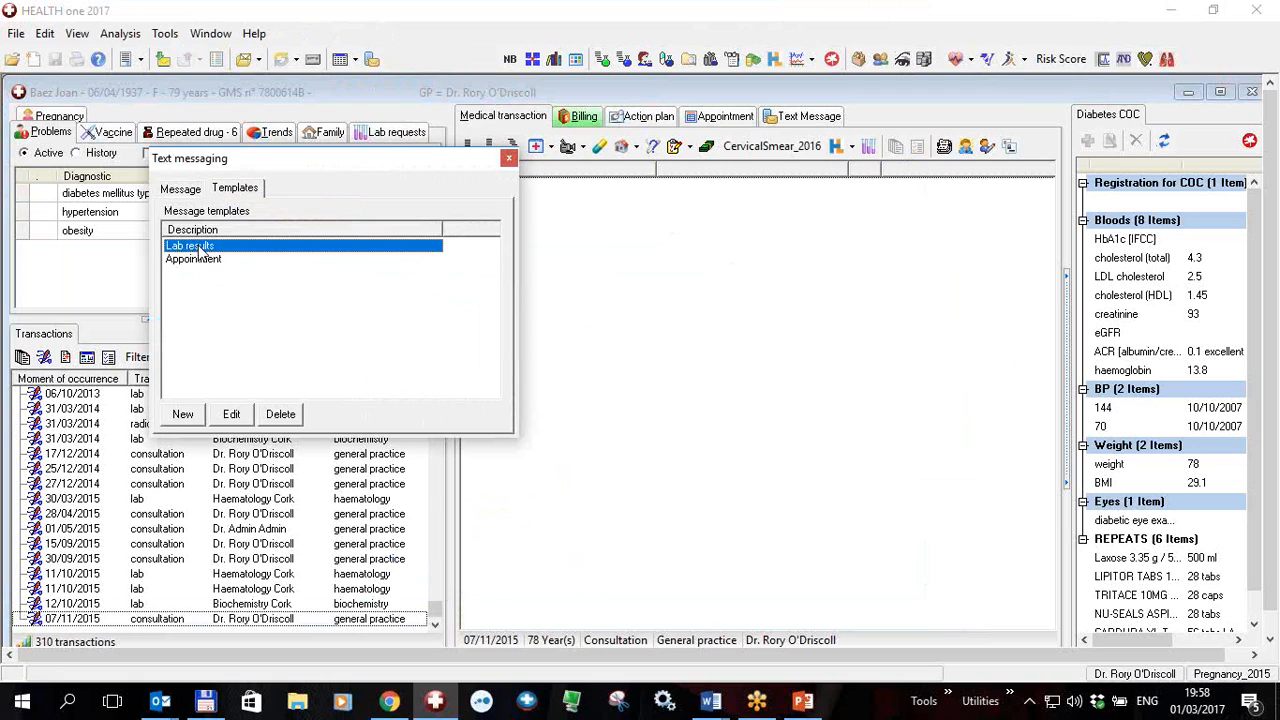
left_click(199, 260)
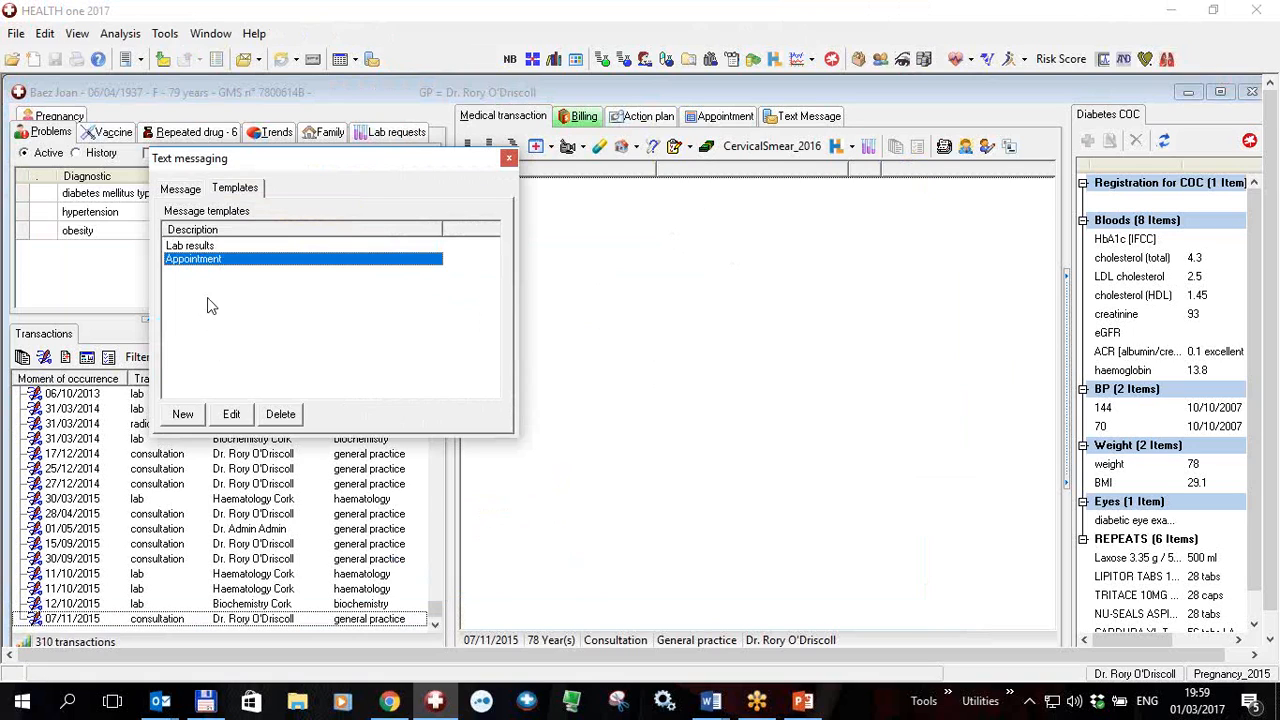
left_click(231, 414)
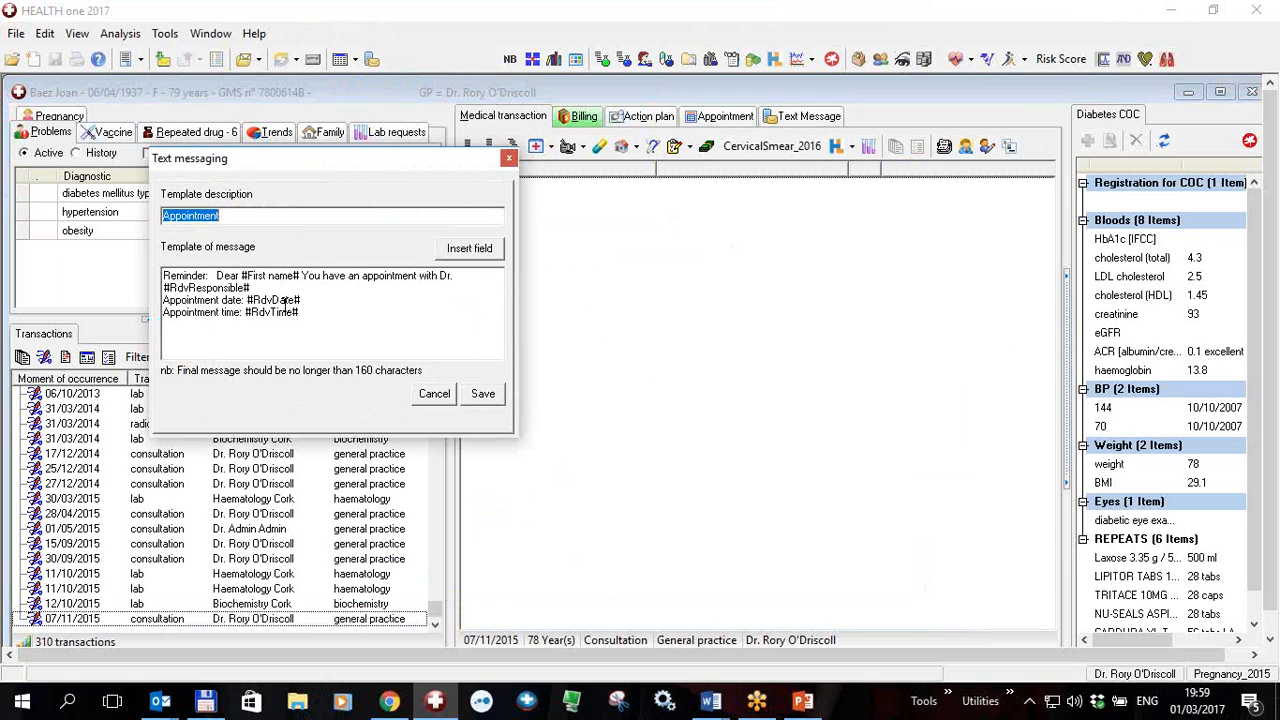
left_click(458, 253)
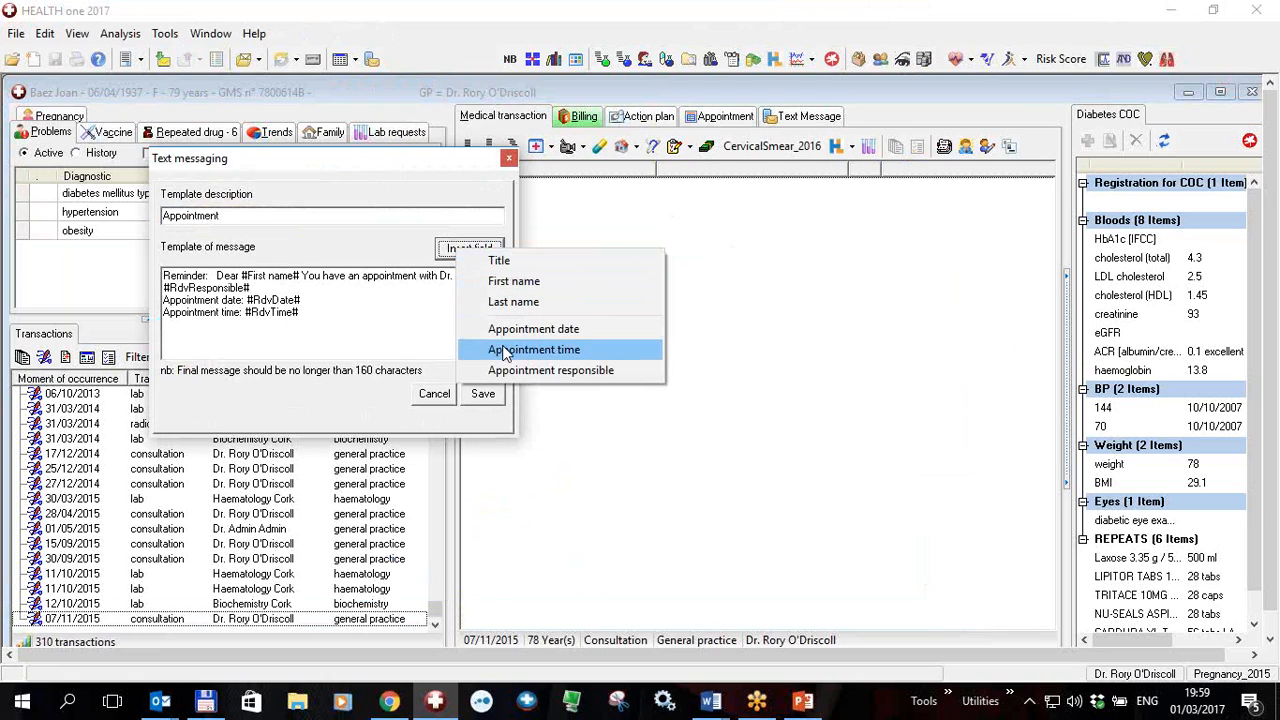
left_click(392, 249)
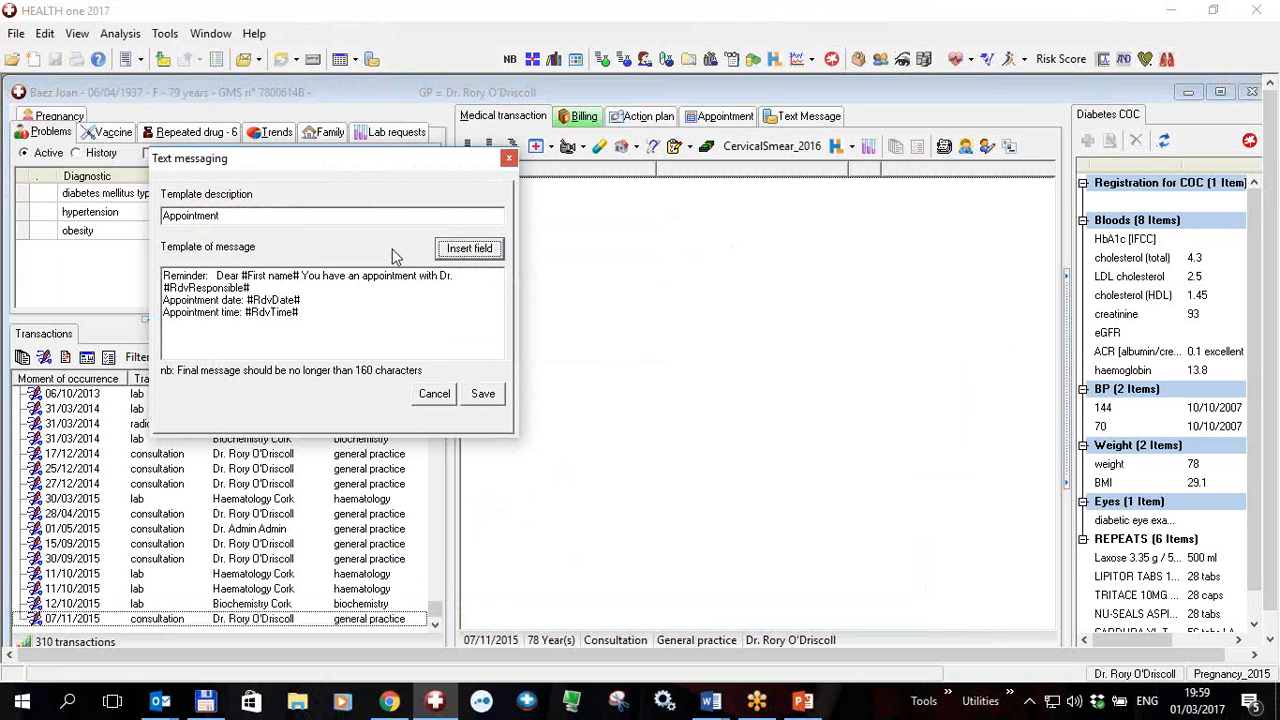
left_click(428, 398)
left_click(190, 190)
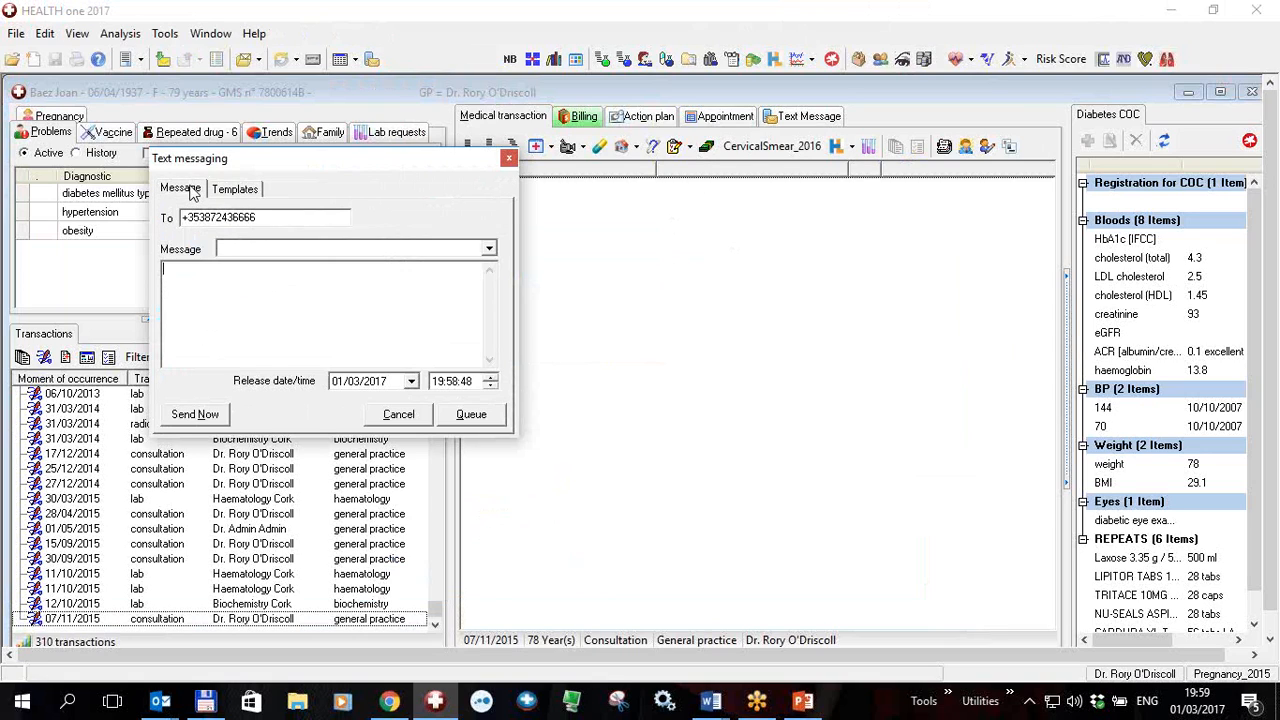
left_click(405, 420)
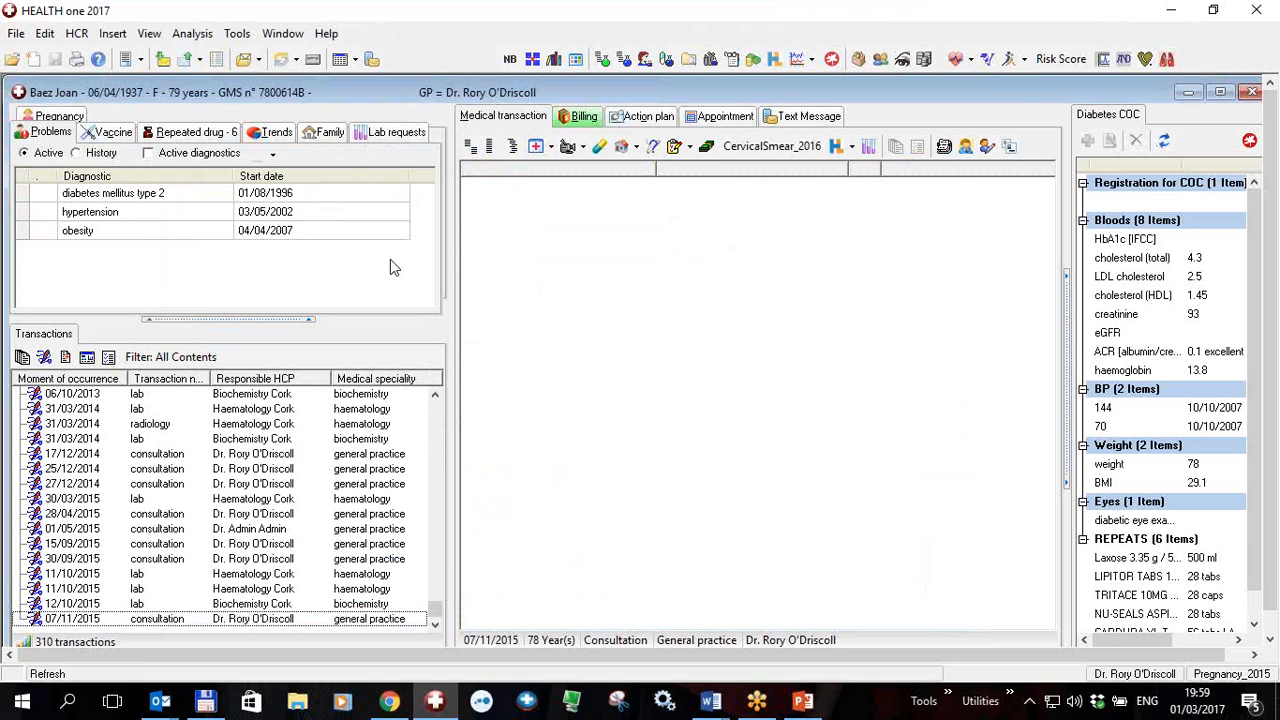
Step: View the patient's text message history and read the message released on 21/01/2017 at 20:45:40
left_click(808, 118)
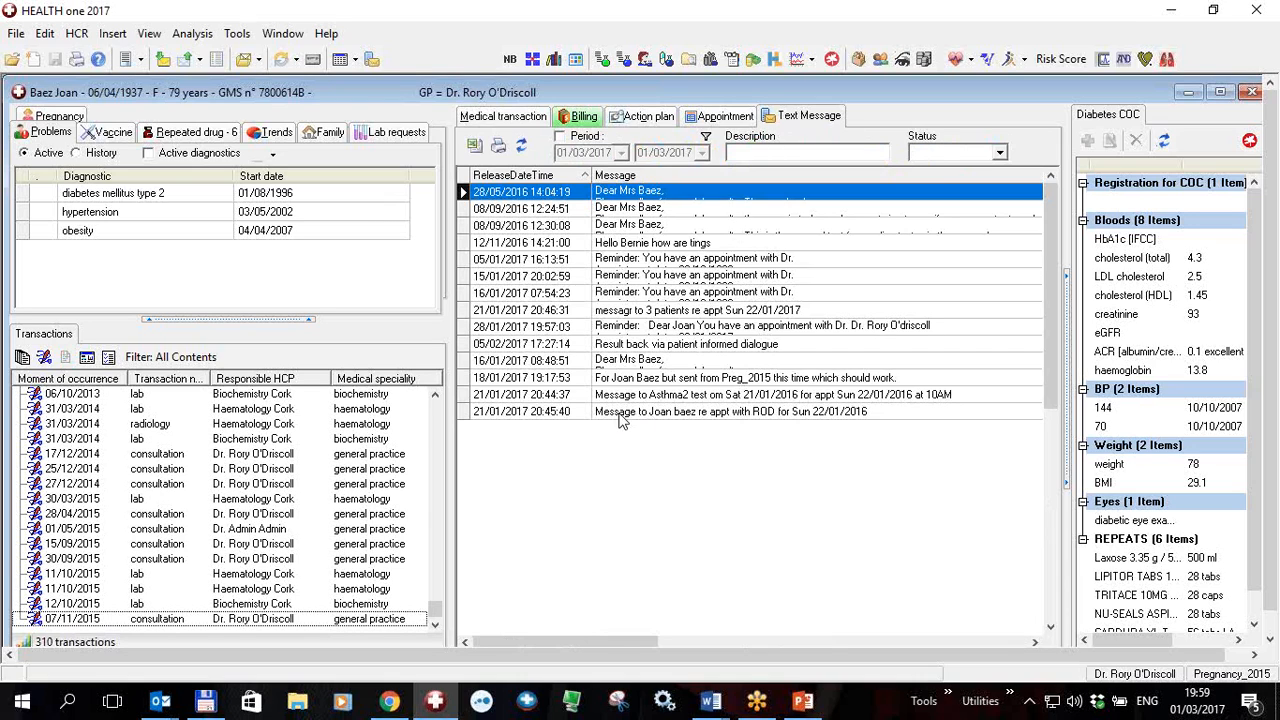
double_click(620, 412)
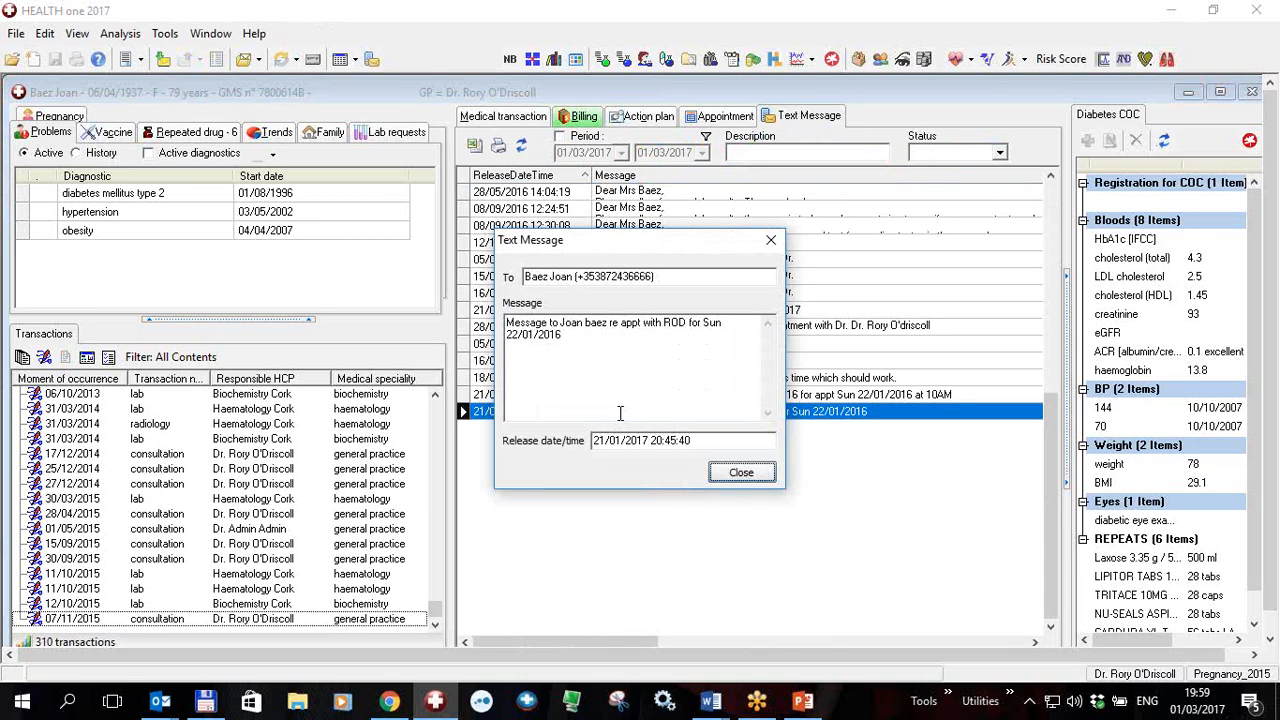
left_click(745, 474)
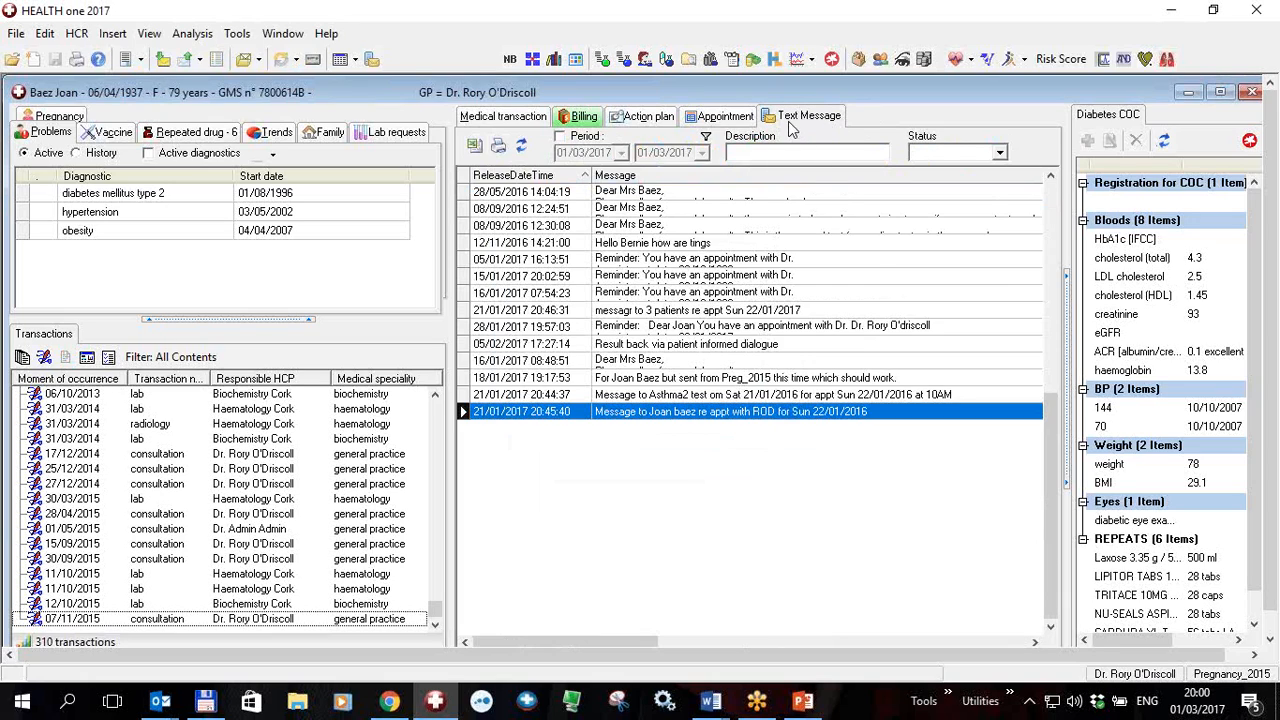
left_click(1039, 612)
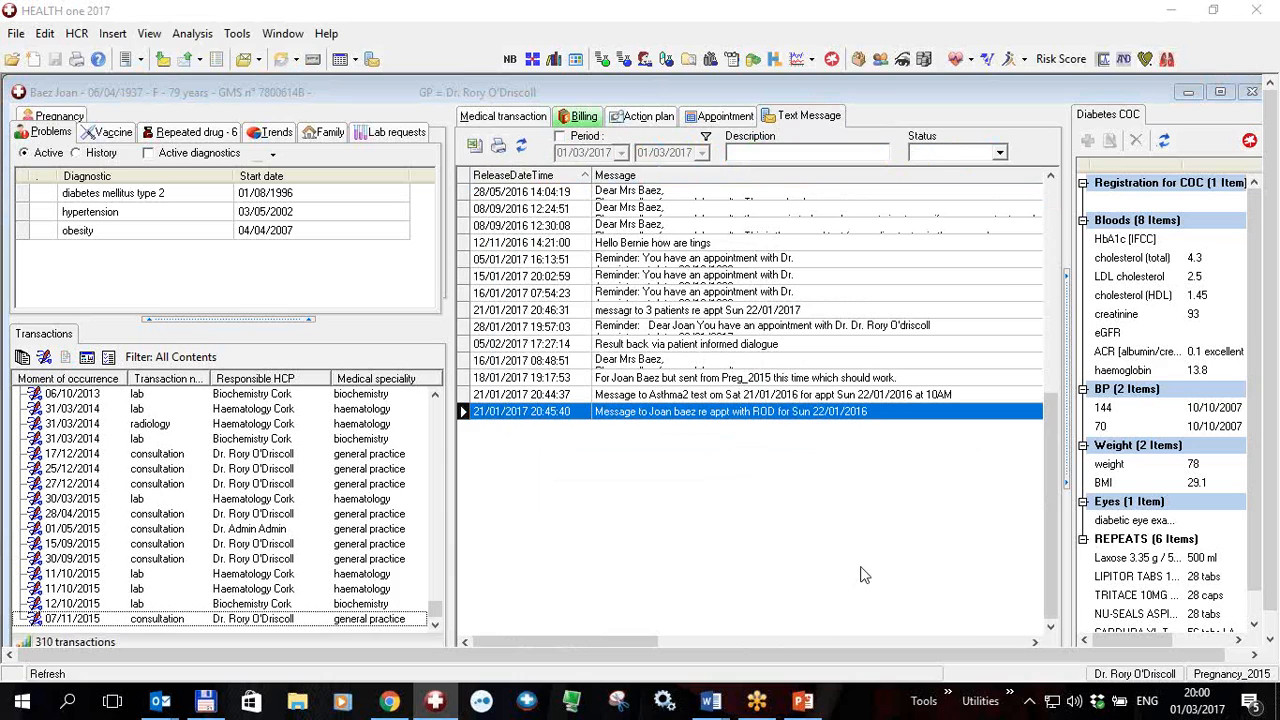
Step: Filter the database analyses by "mobil" and run the miscellaneous query that matches two specific mobile numbers
left_click(182, 38)
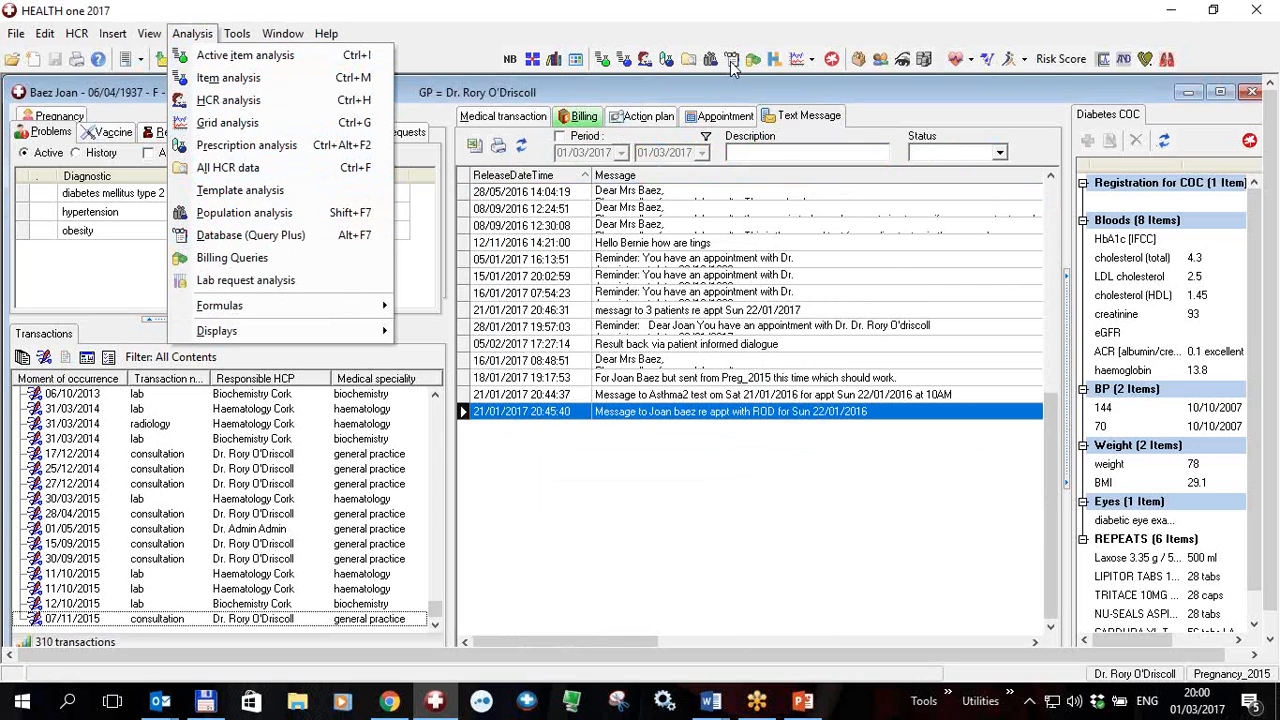
left_click(250, 235)
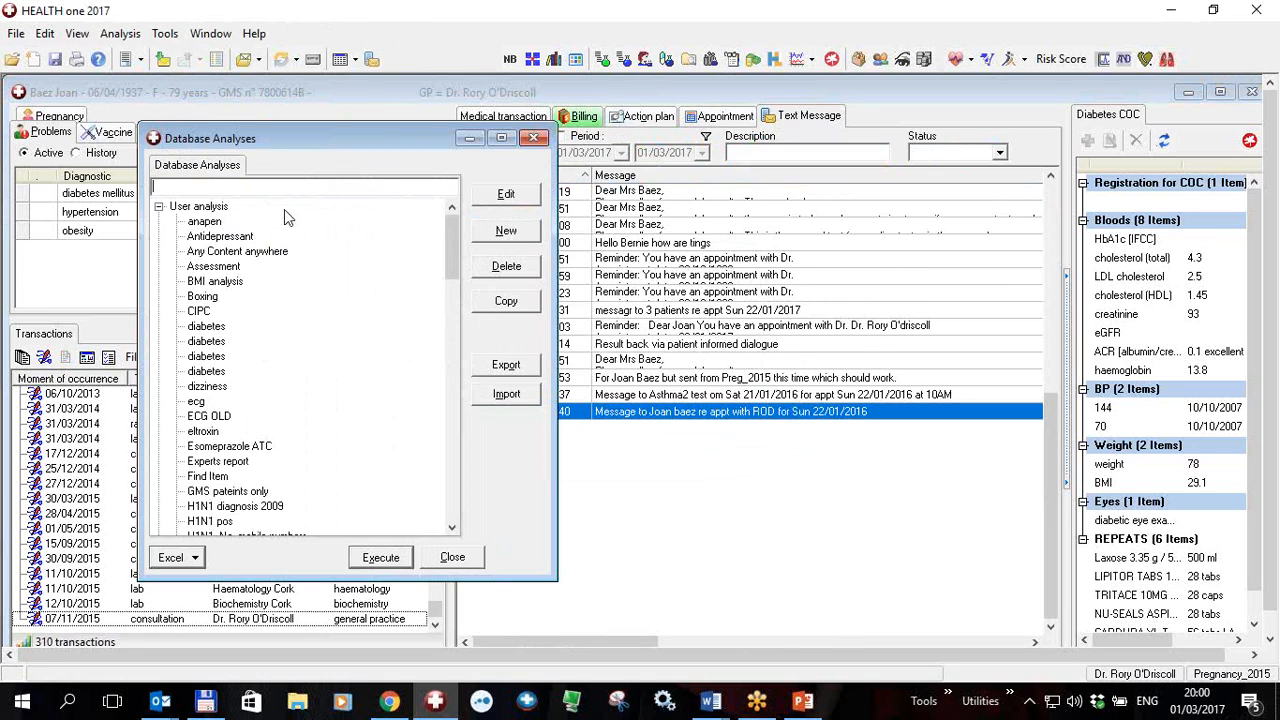
type("mobil")
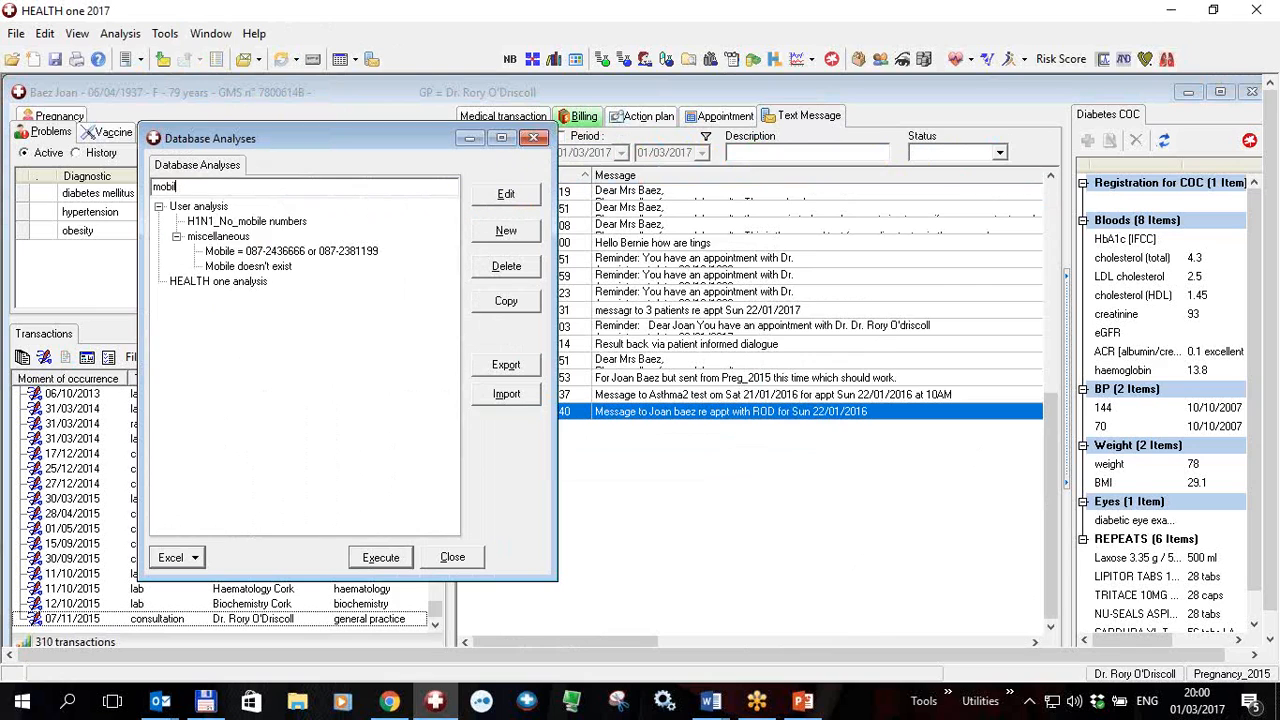
double_click(289, 255)
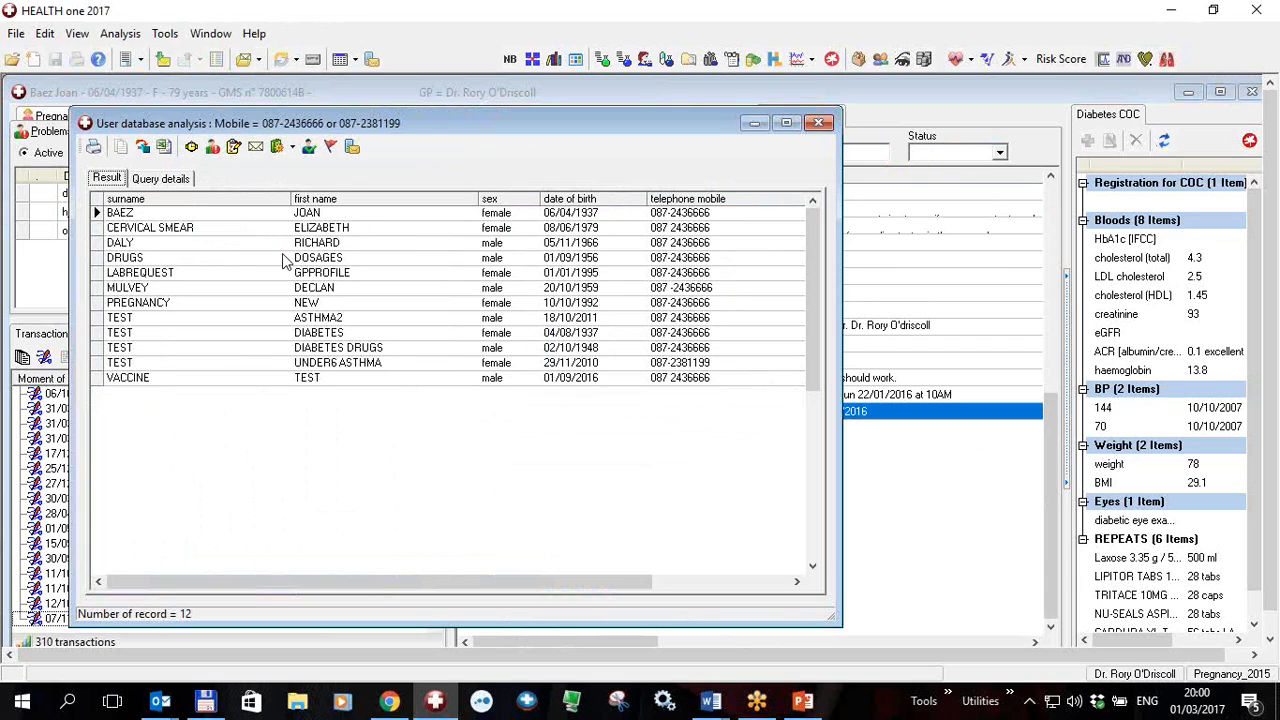
Step: Select all patients in the query results, start a group text message to them, and review their texting permissions
left_click(97, 211)
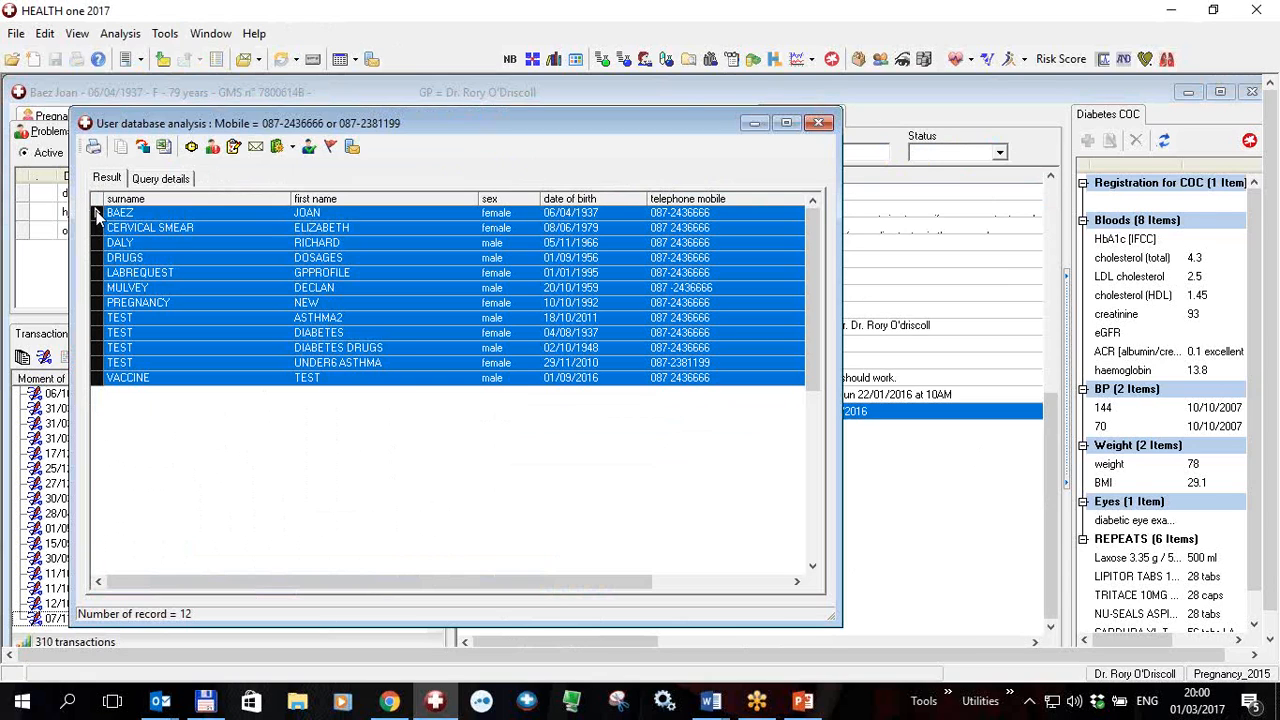
left_click(355, 148)
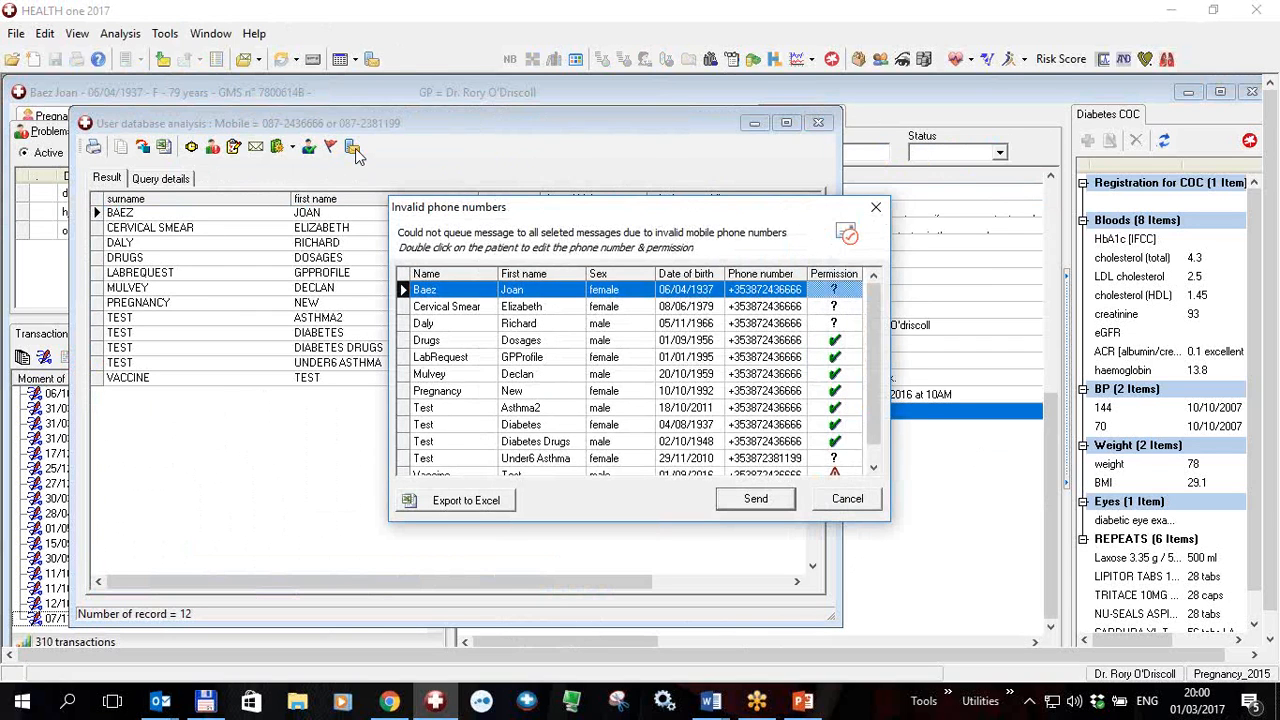
left_click_drag(548, 211, 346, 150)
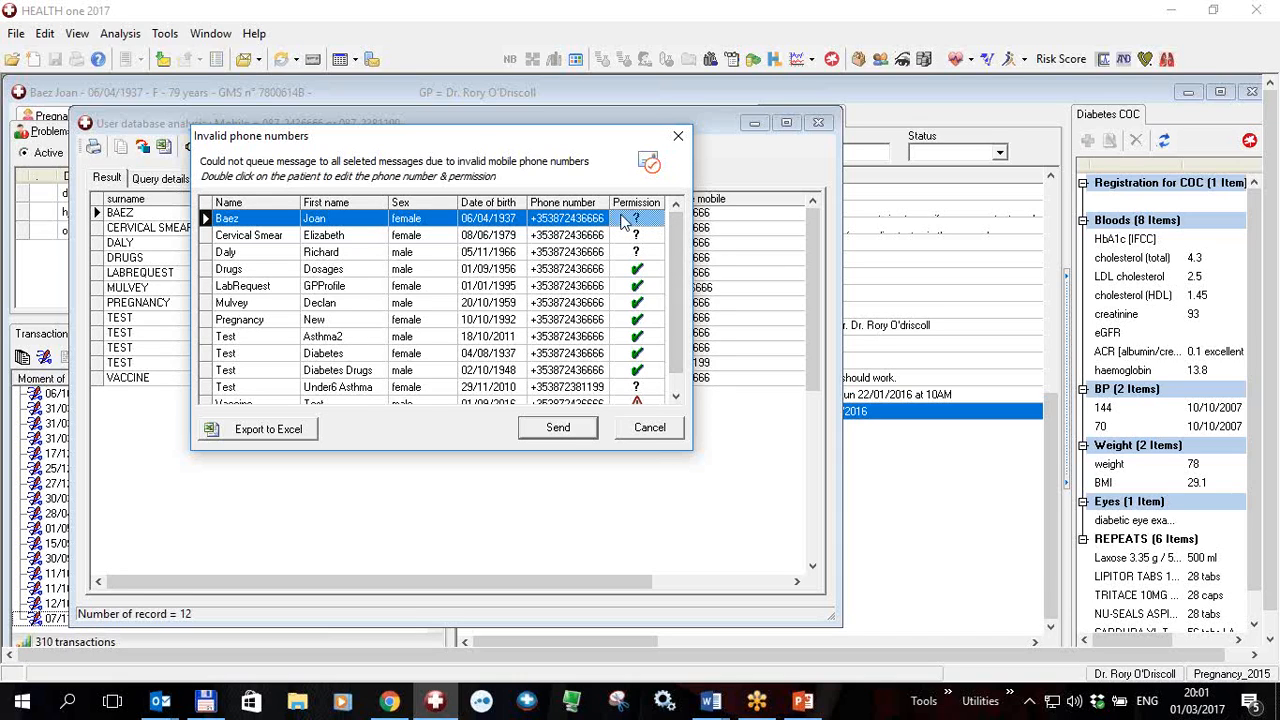
left_click(624, 270)
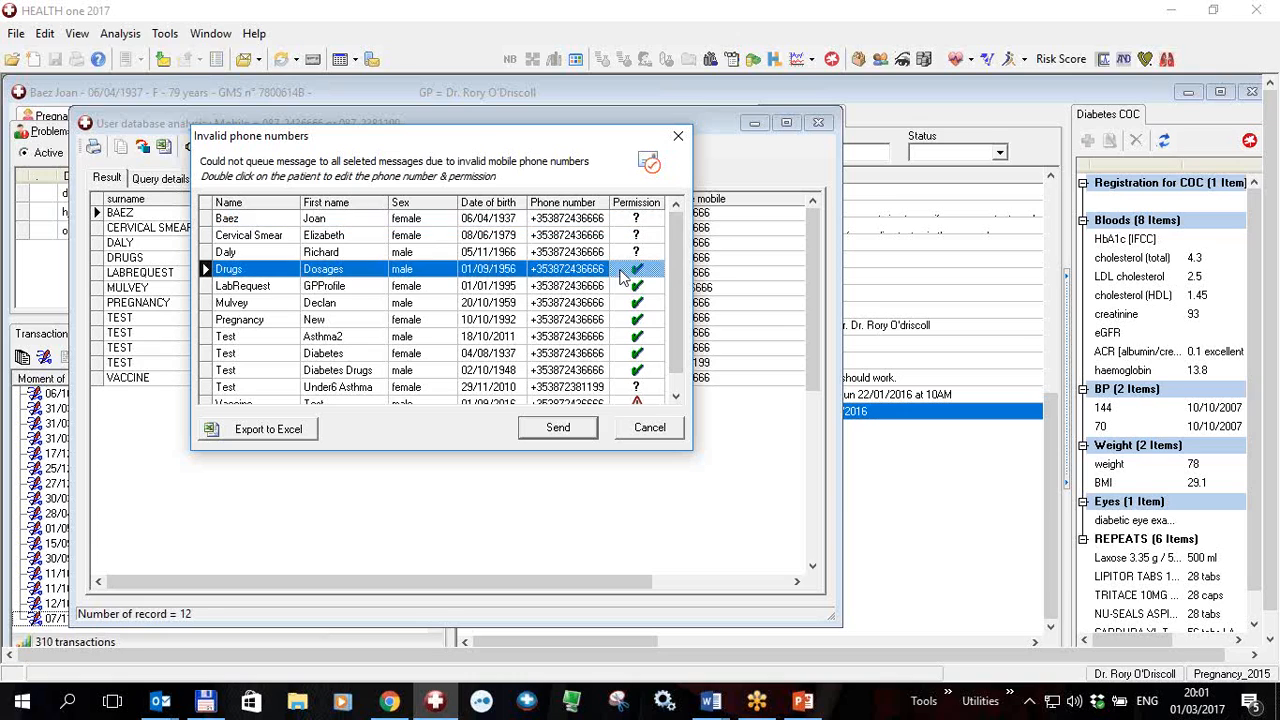
Step: Set the first listed patient's permission to send text messages to Yes and check the remaining patients' permissions
double_click(573, 228)
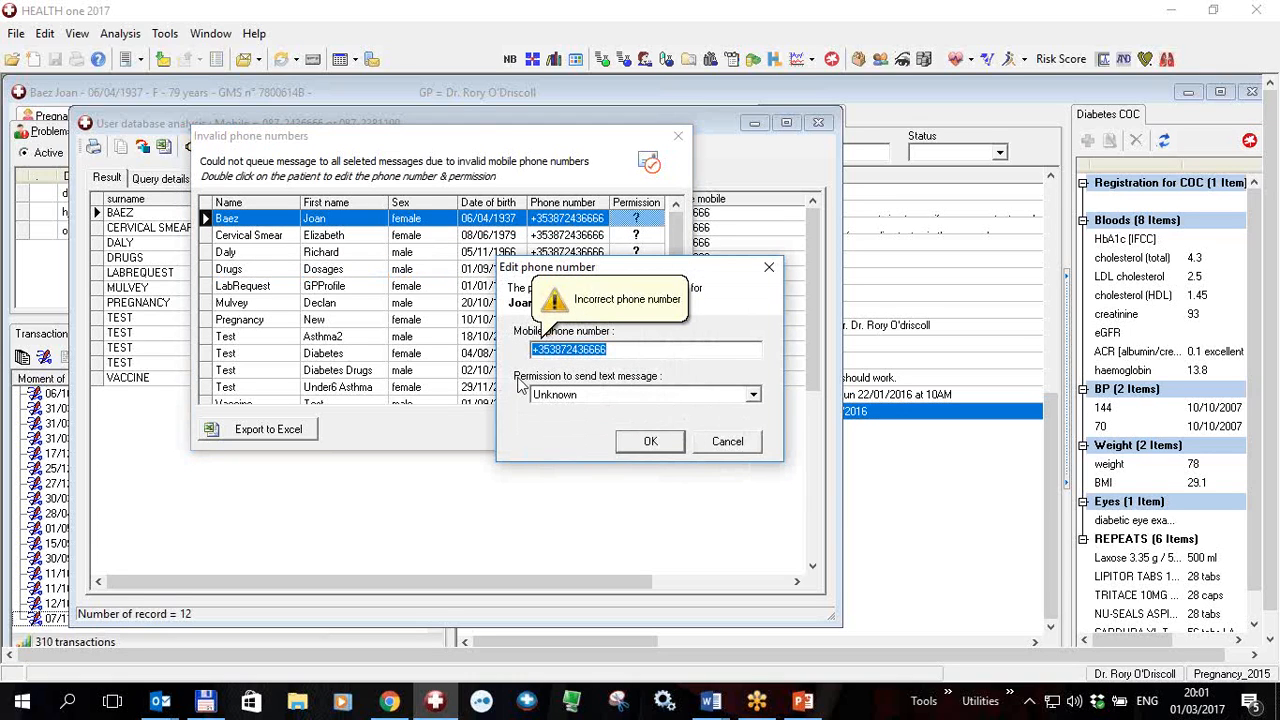
left_click(753, 398)
left_click(561, 415)
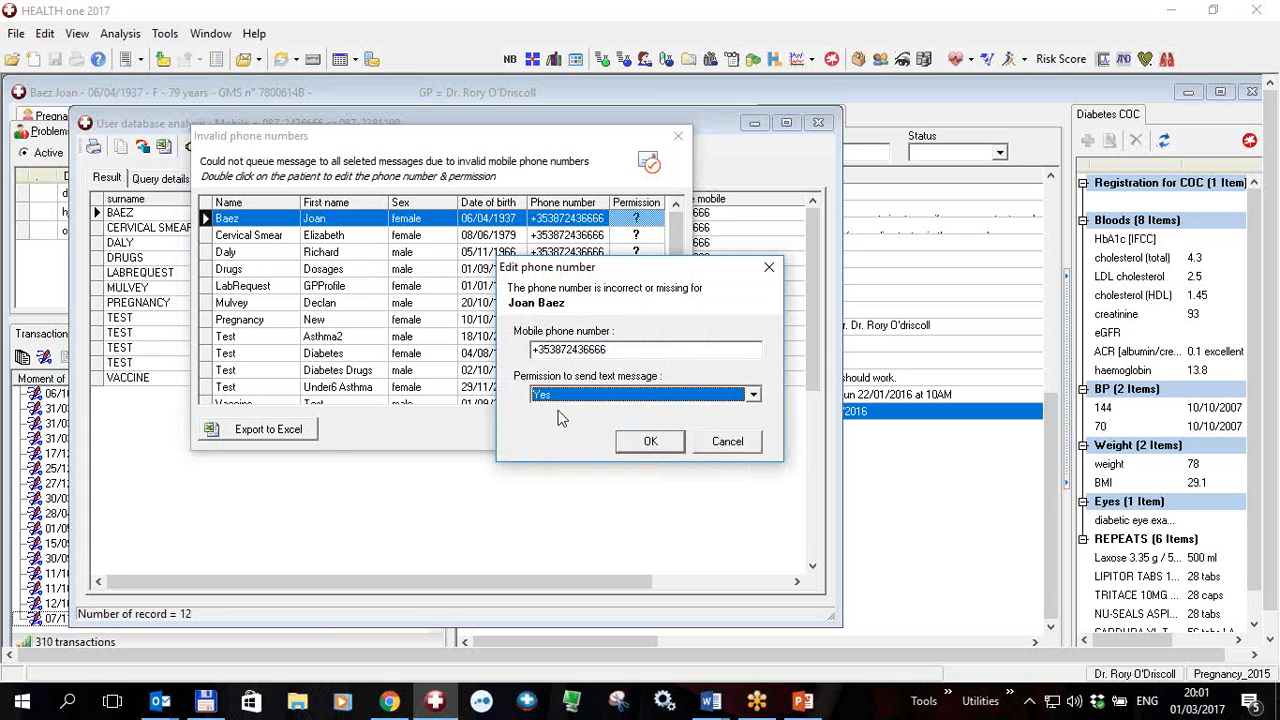
left_click(650, 441)
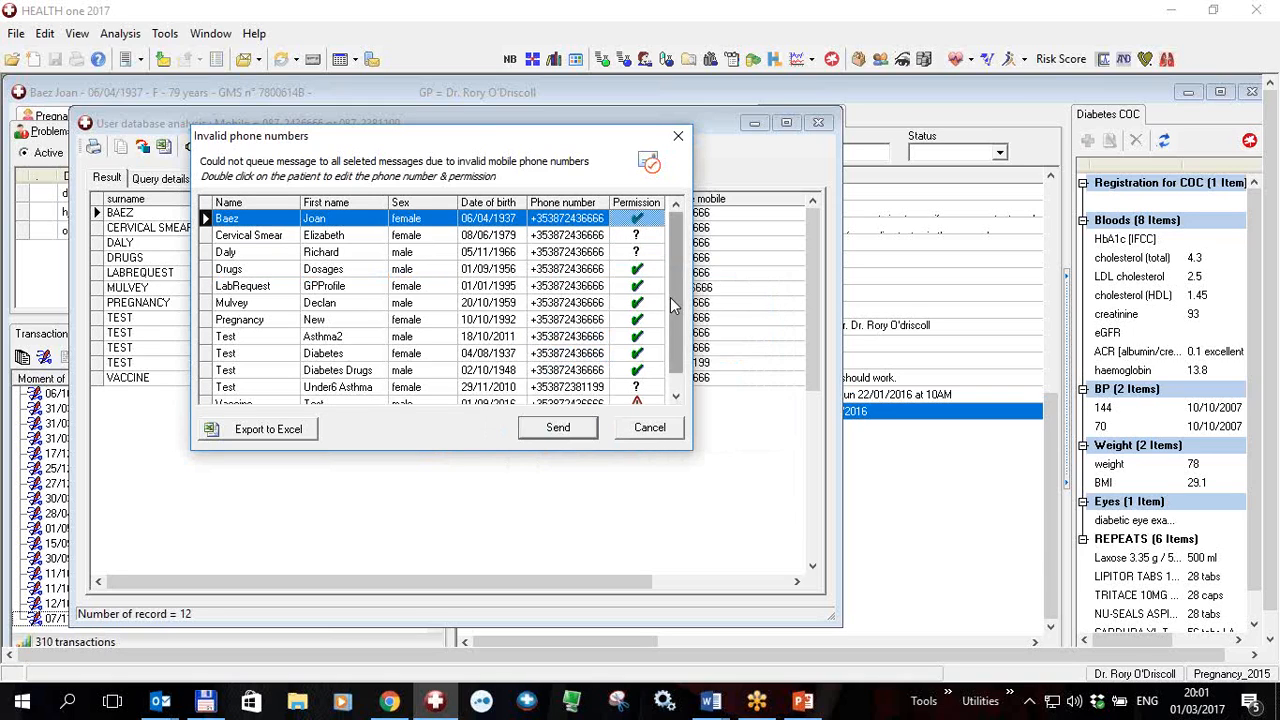
left_click_drag(675, 305, 677, 374)
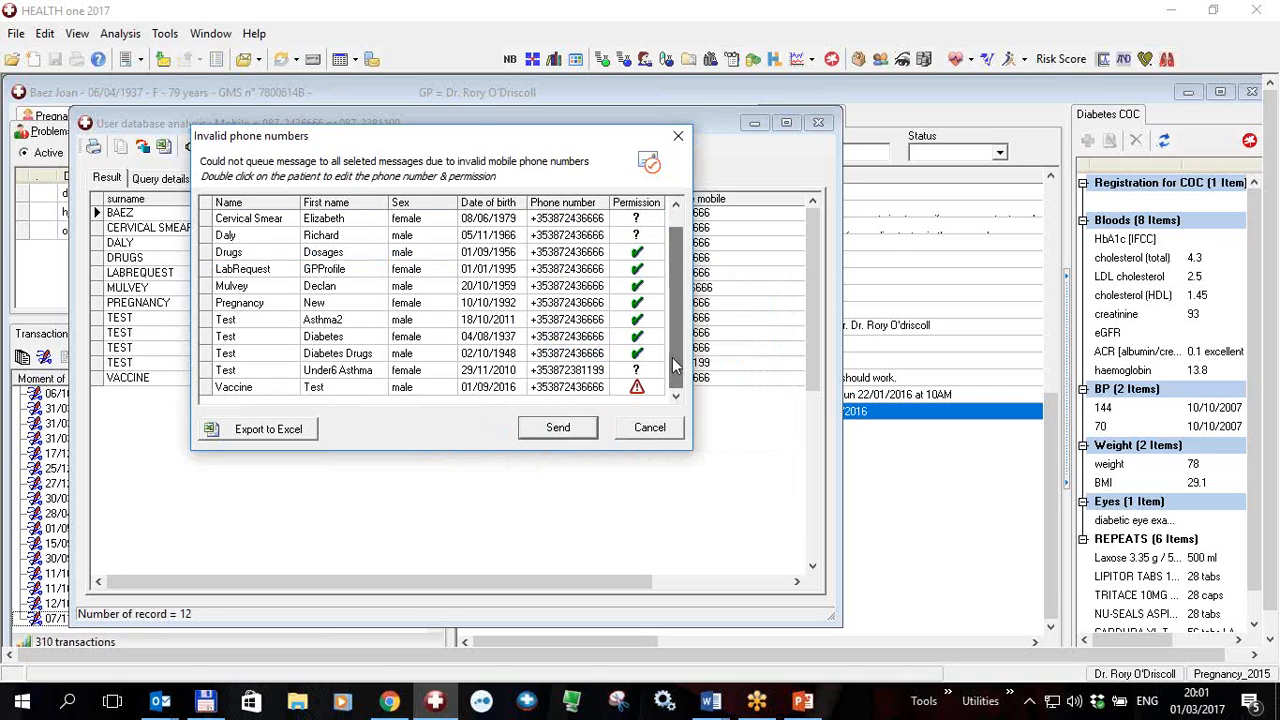
Step: Check the last listed patient's permission to send text messages, and cancel both the edit and the group message
double_click(588, 392)
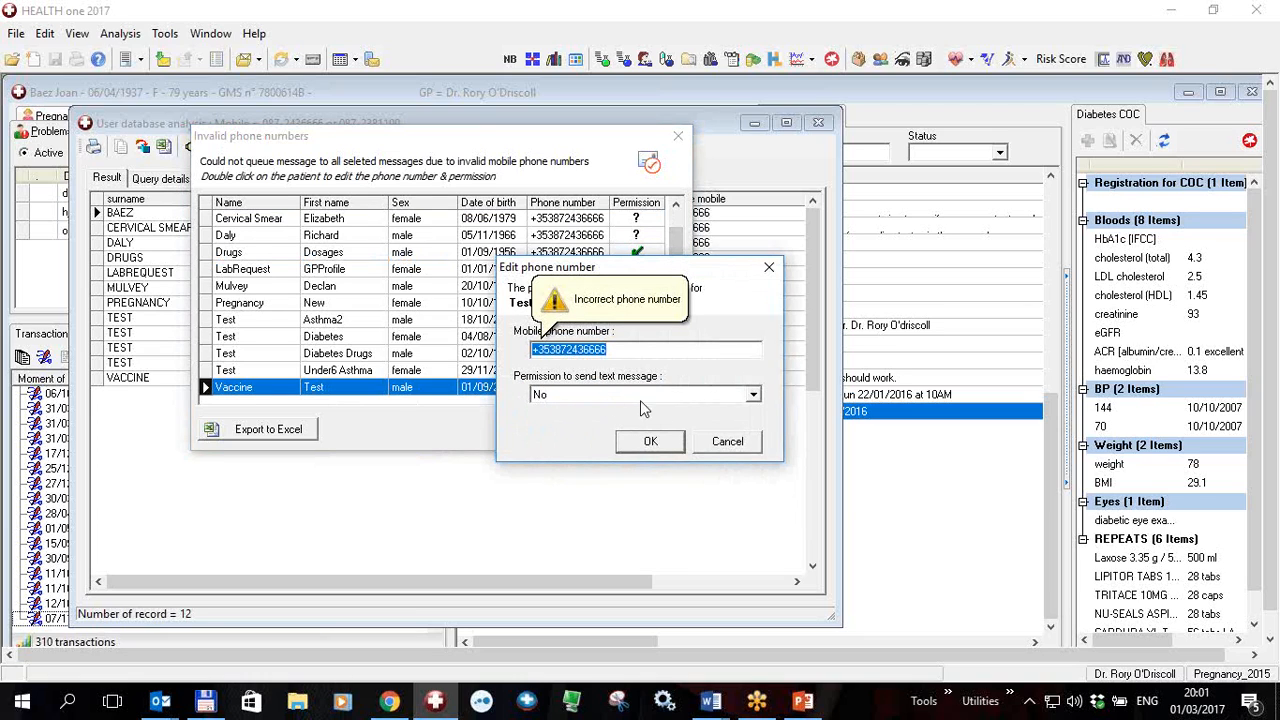
left_click(727, 442)
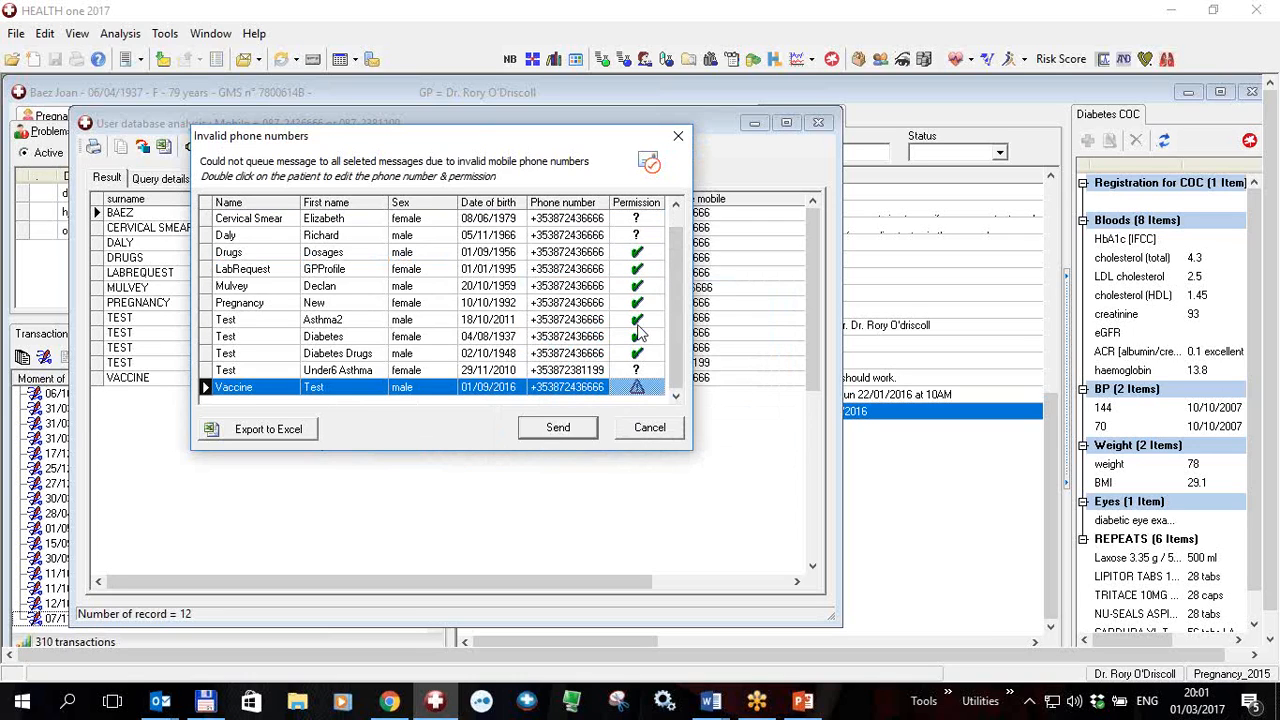
left_click(648, 430)
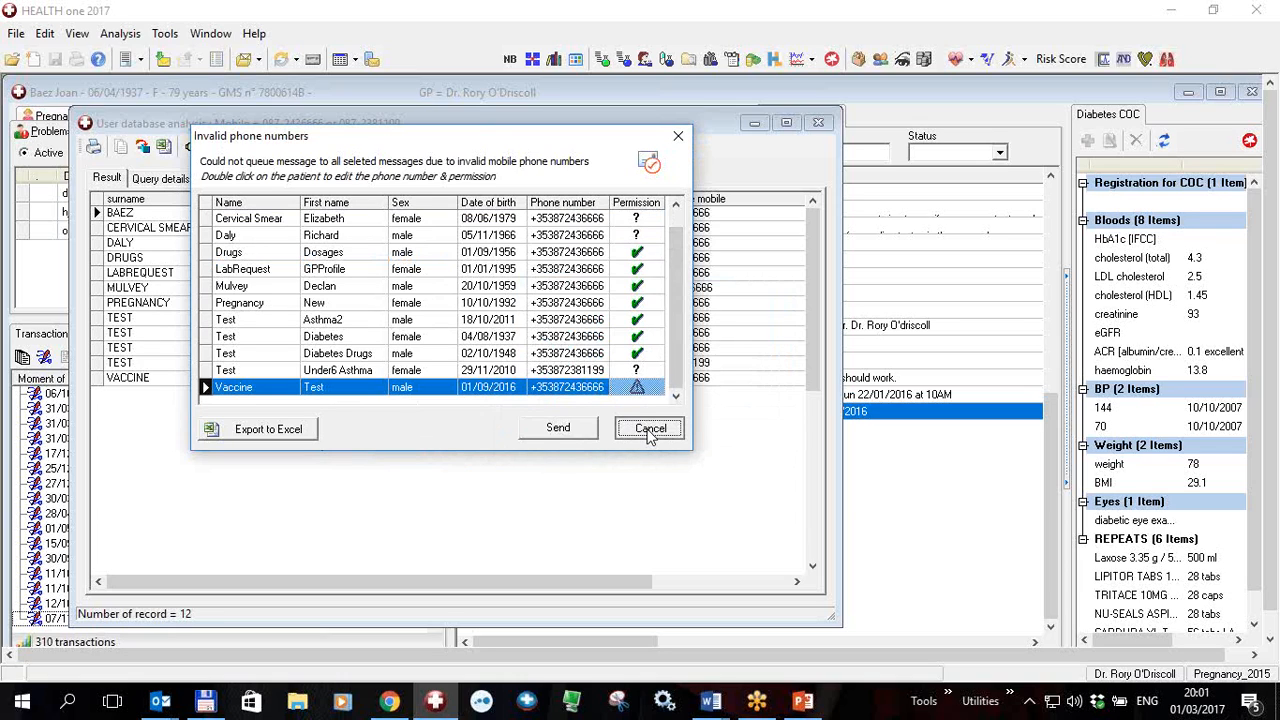
left_click(648, 430)
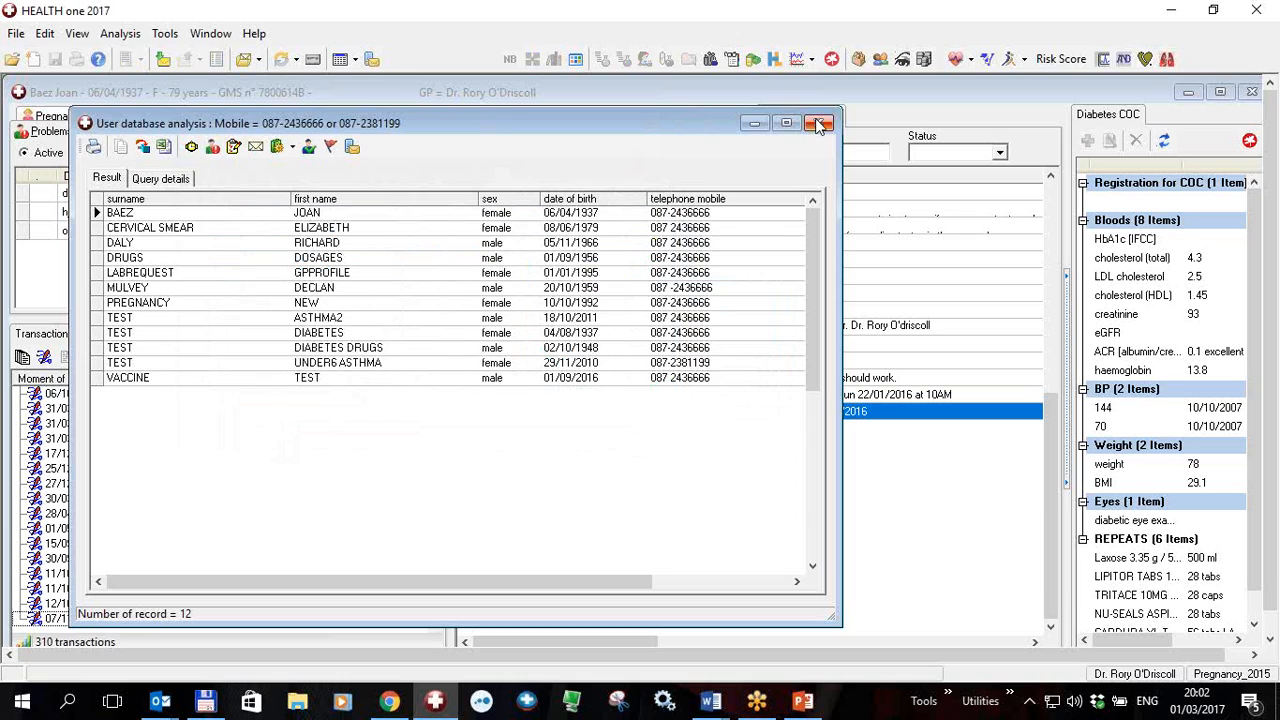
Step: Close the query results and the Database Analyses window
left_click(818, 124)
left_click(818, 124)
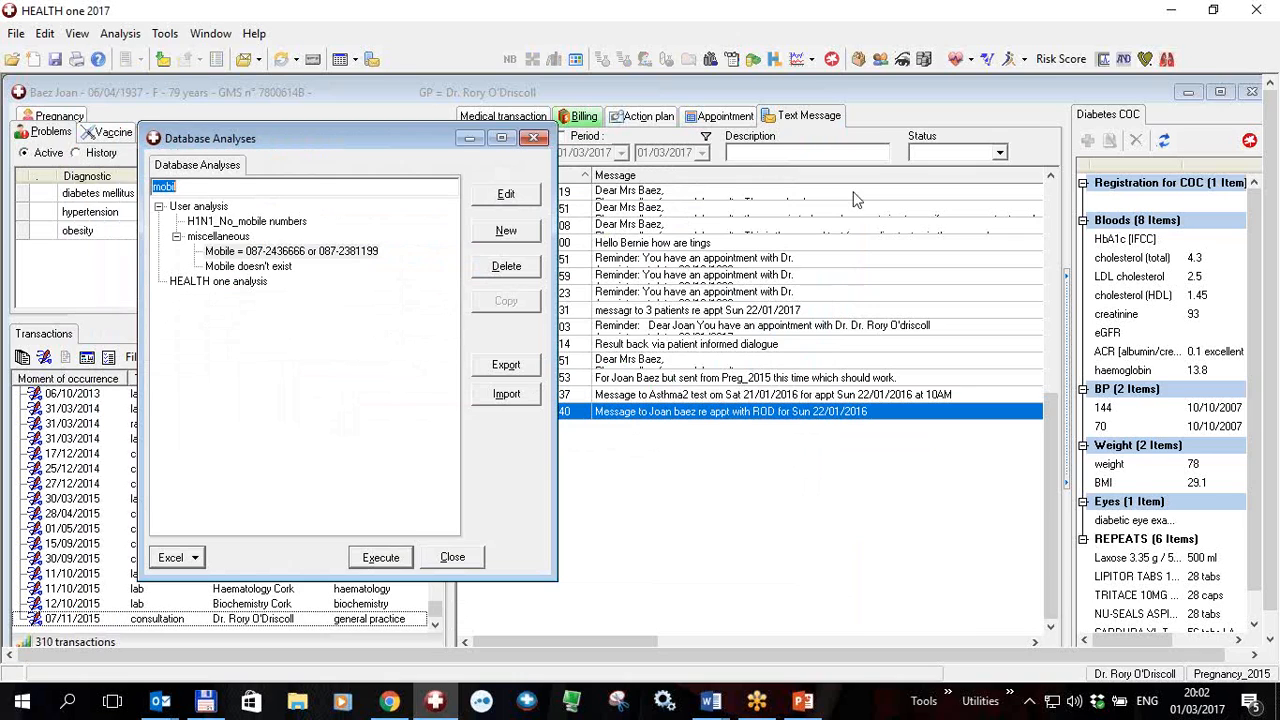
left_click(452, 558)
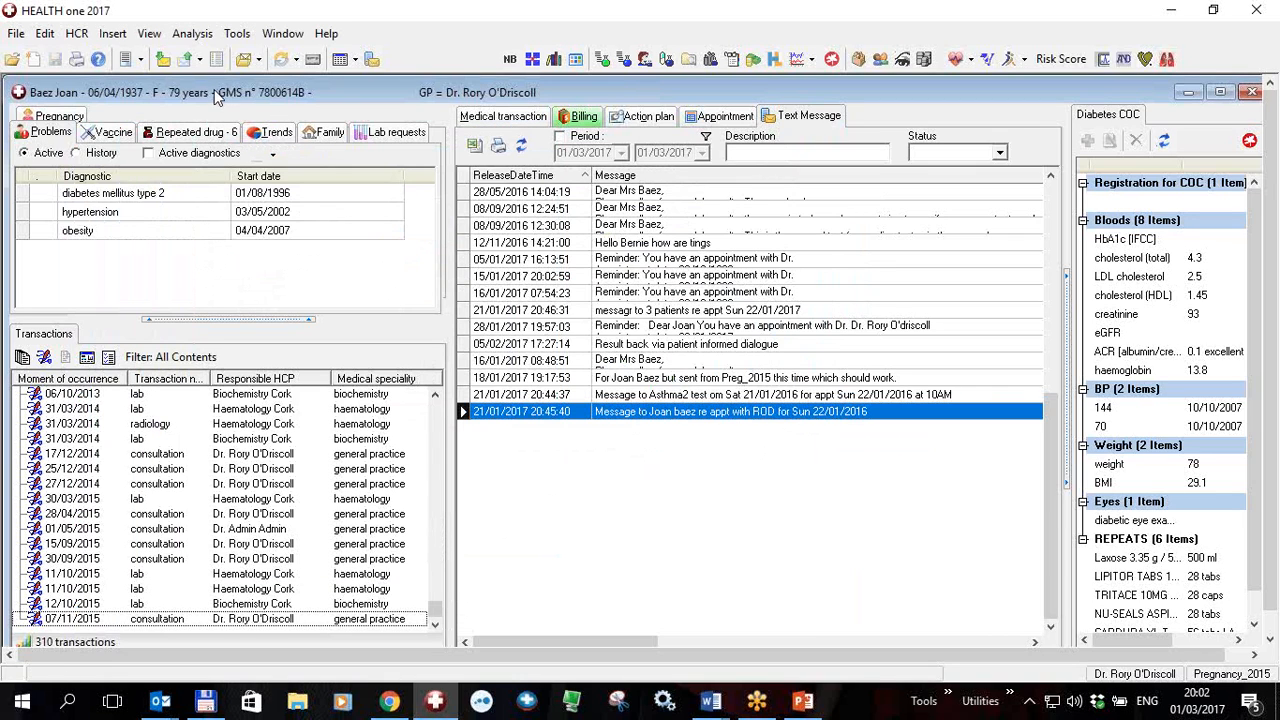
Step: Switch to the appointments and list those of 2 March 2017 for all users
left_click(283, 33)
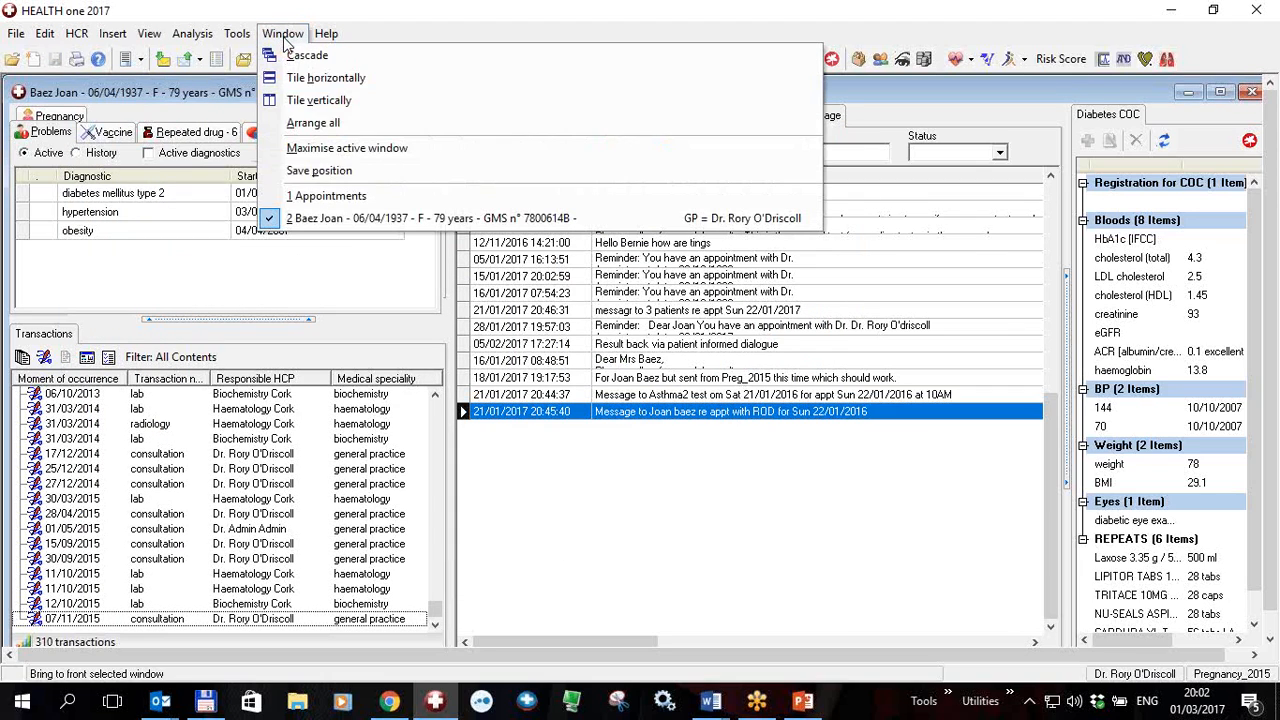
left_click(322, 194)
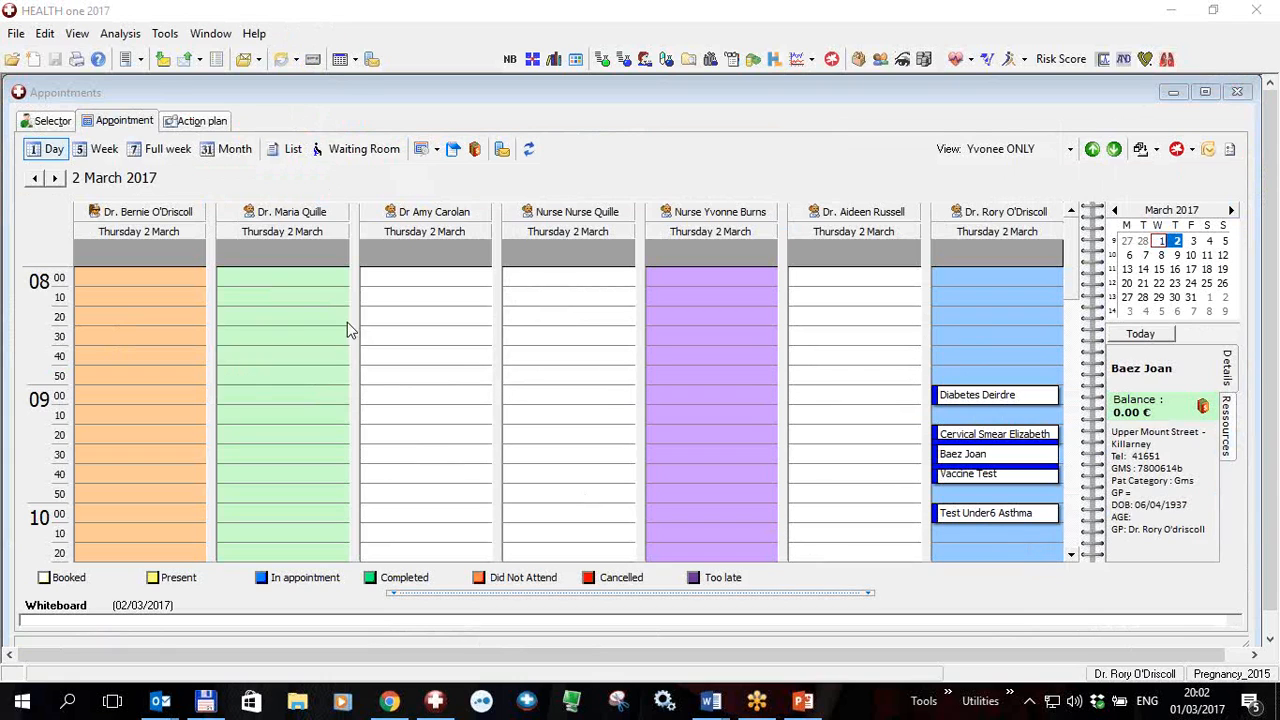
left_click(289, 150)
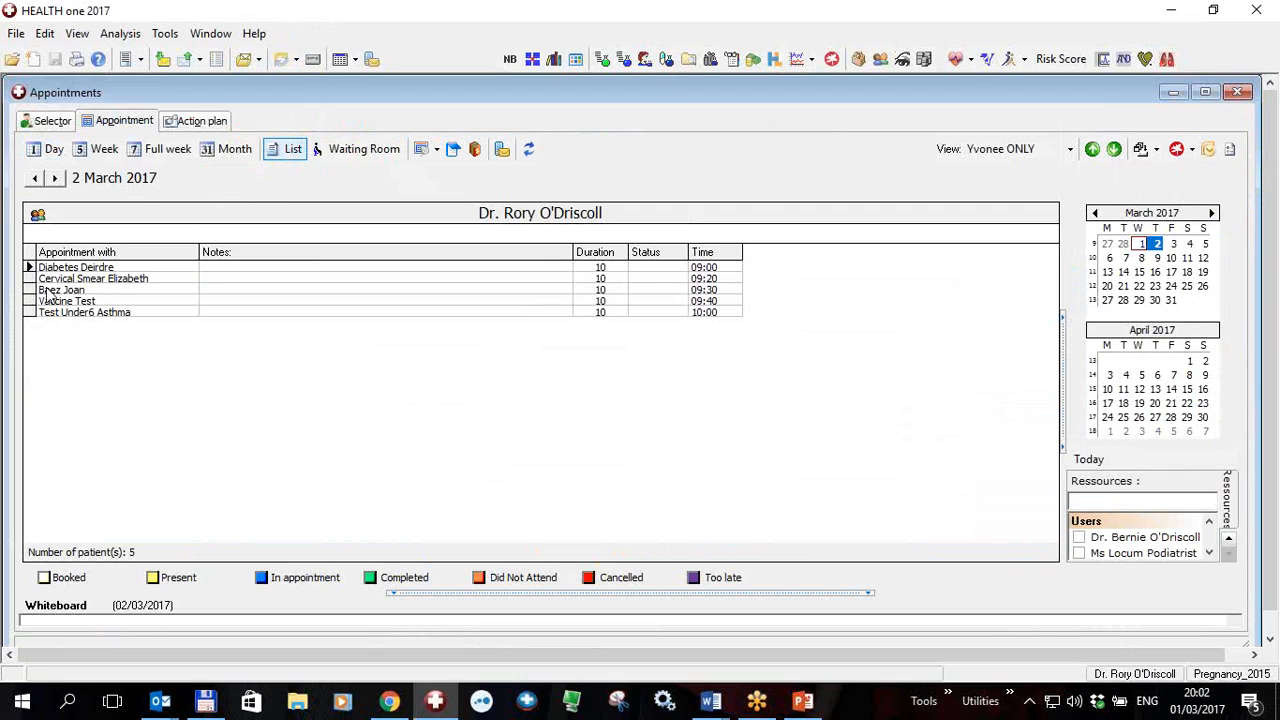
left_click(38, 216)
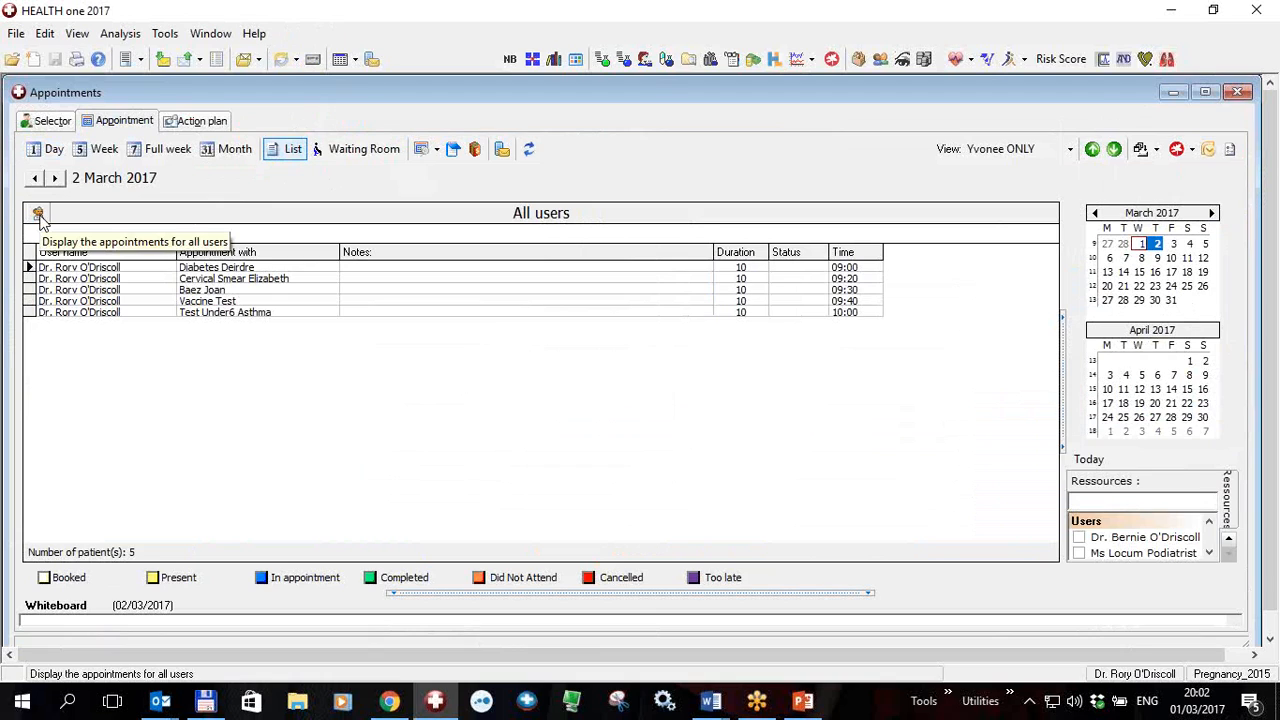
Step: Start a group text to all listed appointment patients and set the first patient's texting permission to Yes, cancelling the message itself
left_click_drag(20, 262, 18, 314)
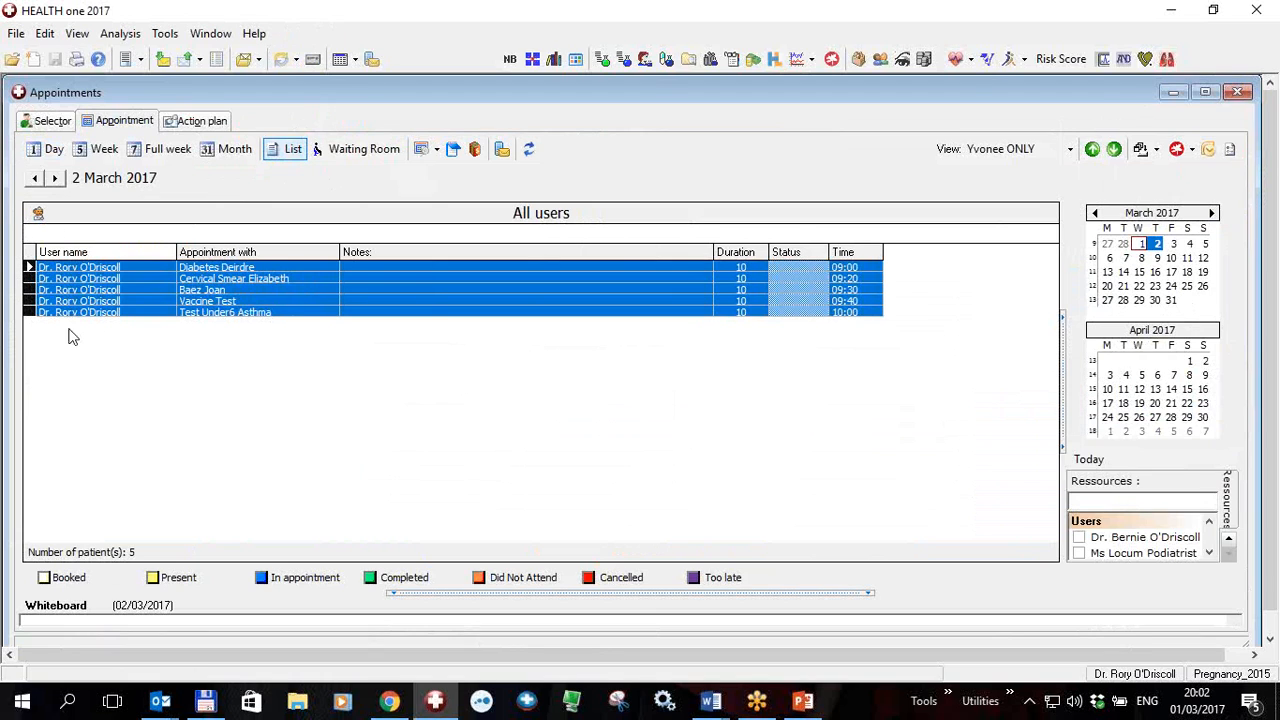
left_click(502, 150)
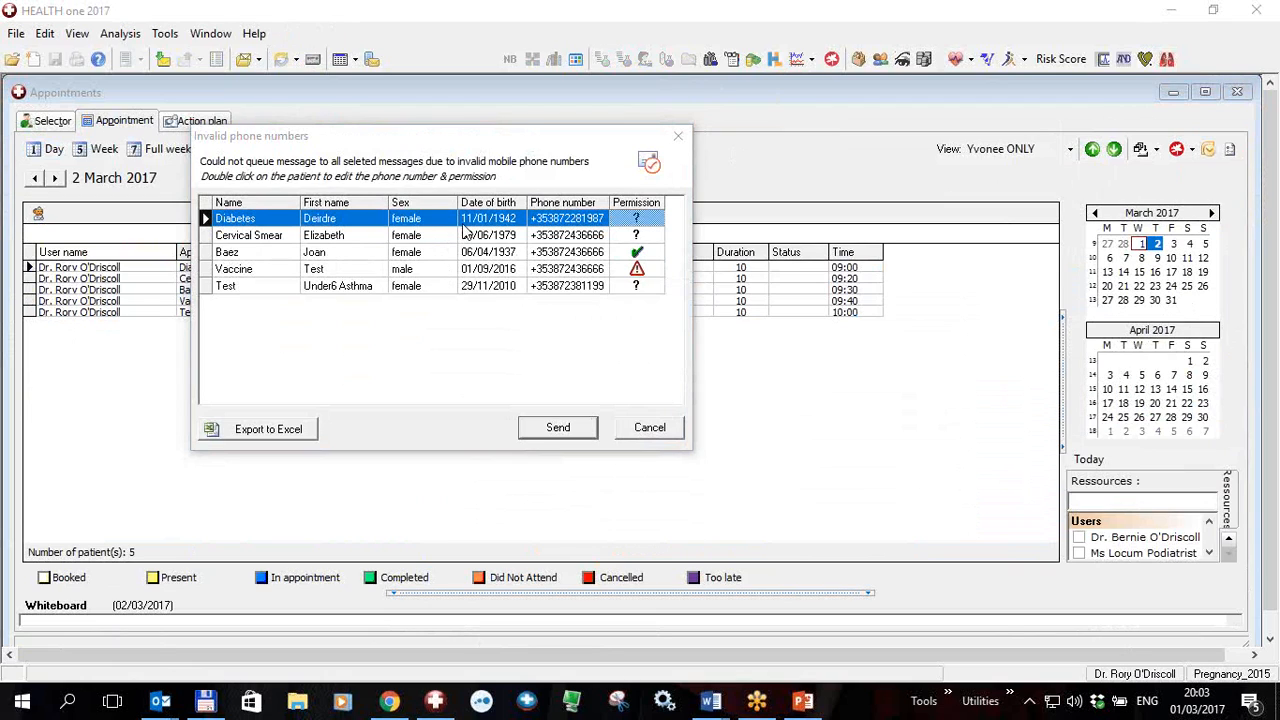
double_click(565, 220)
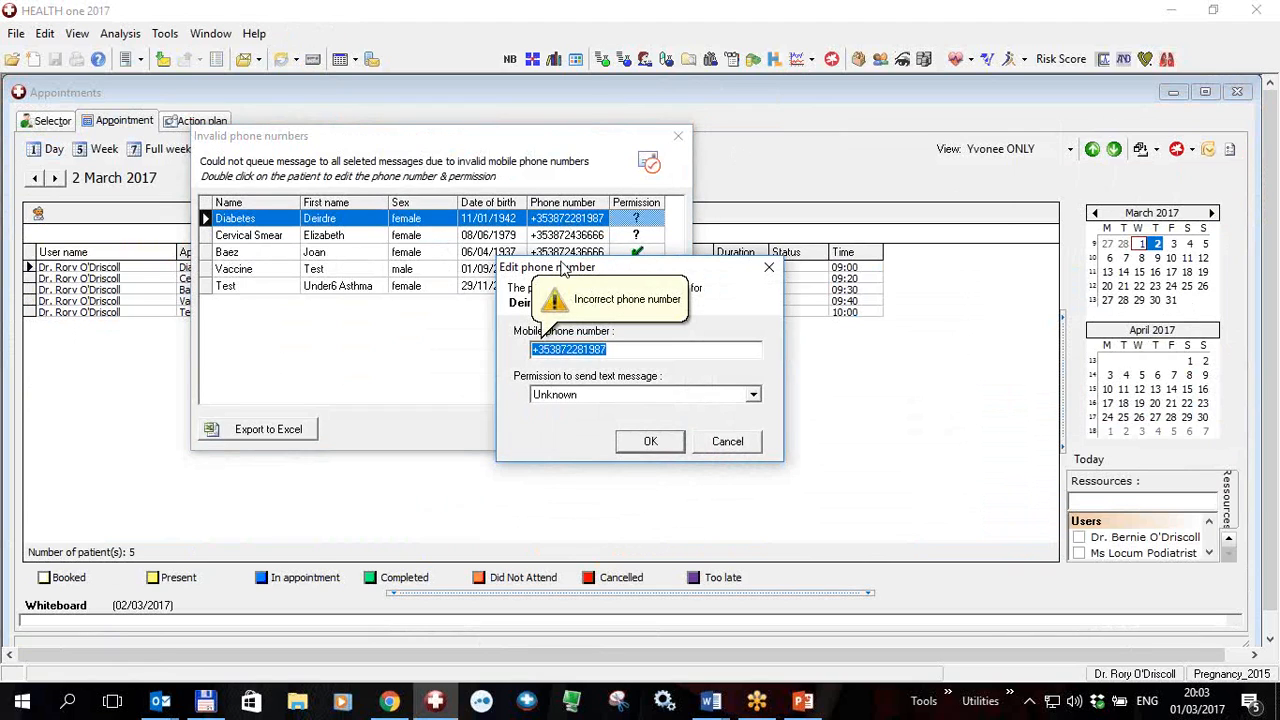
left_click(753, 395)
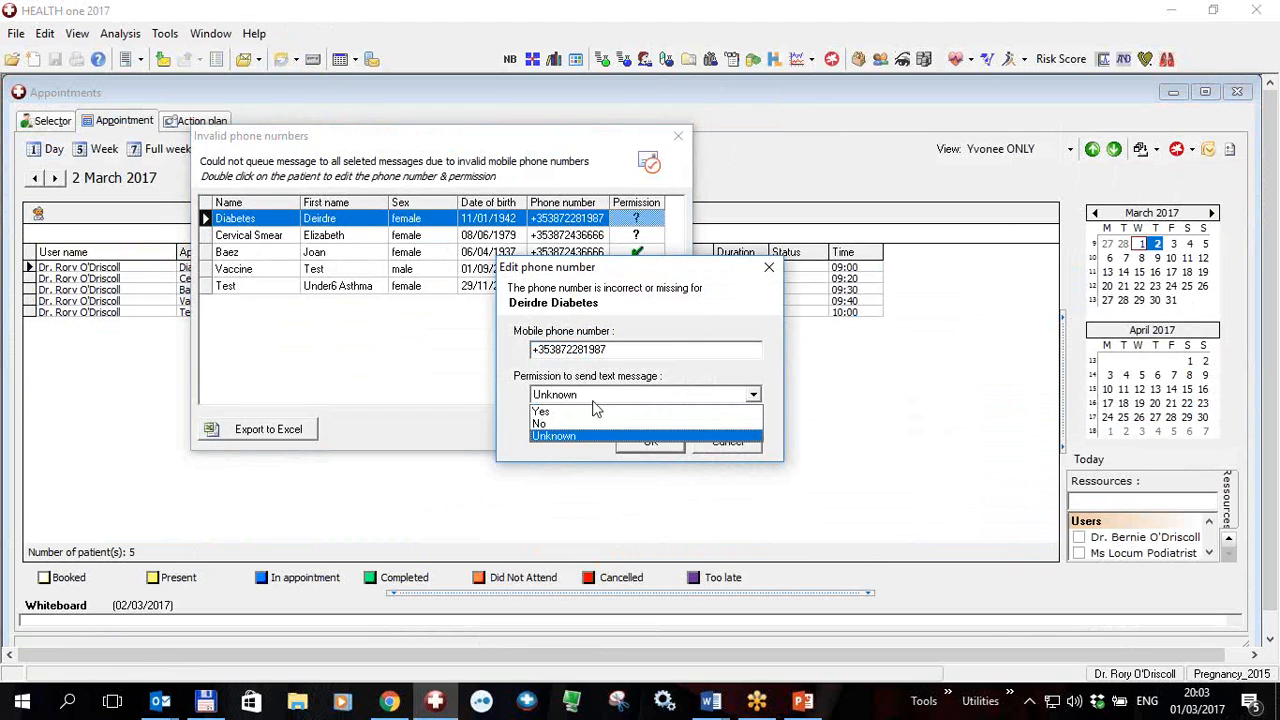
left_click(538, 412)
left_click(672, 446)
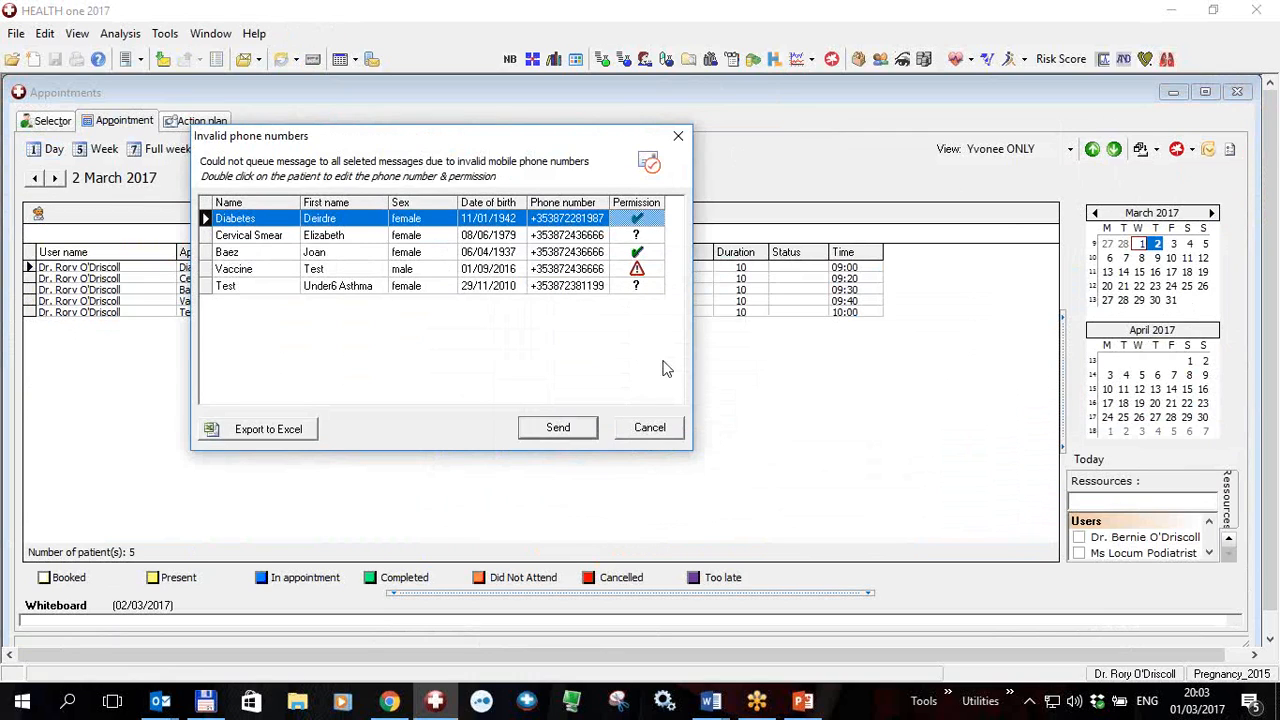
left_click(649, 428)
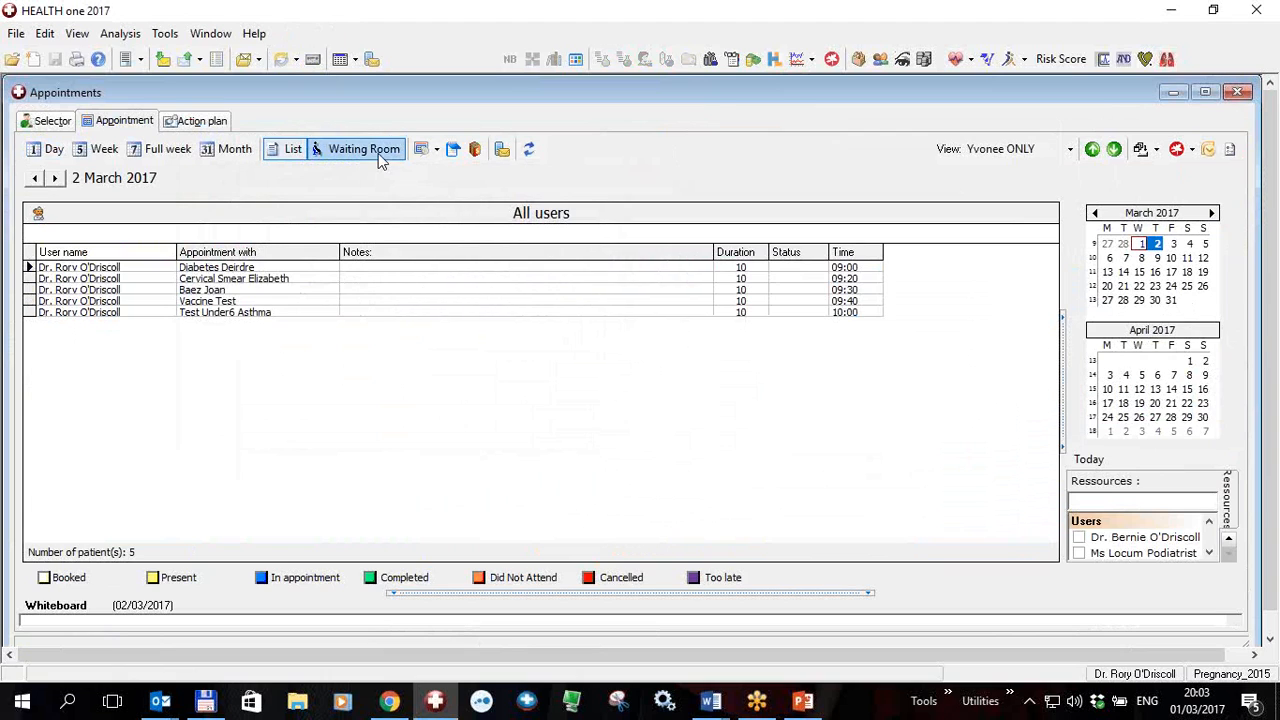
Step: View the waiting room list and, in the day view, the text message options for the 09:40 appointment
left_click(378, 153)
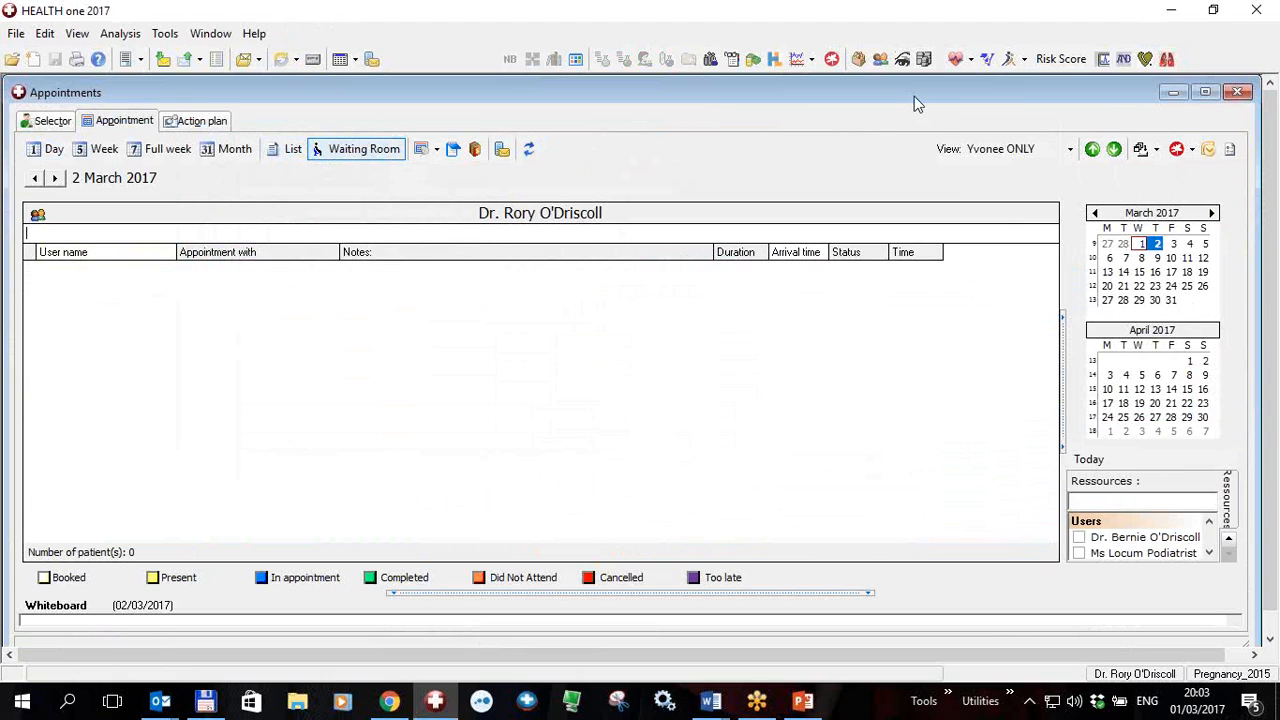
left_click(46, 149)
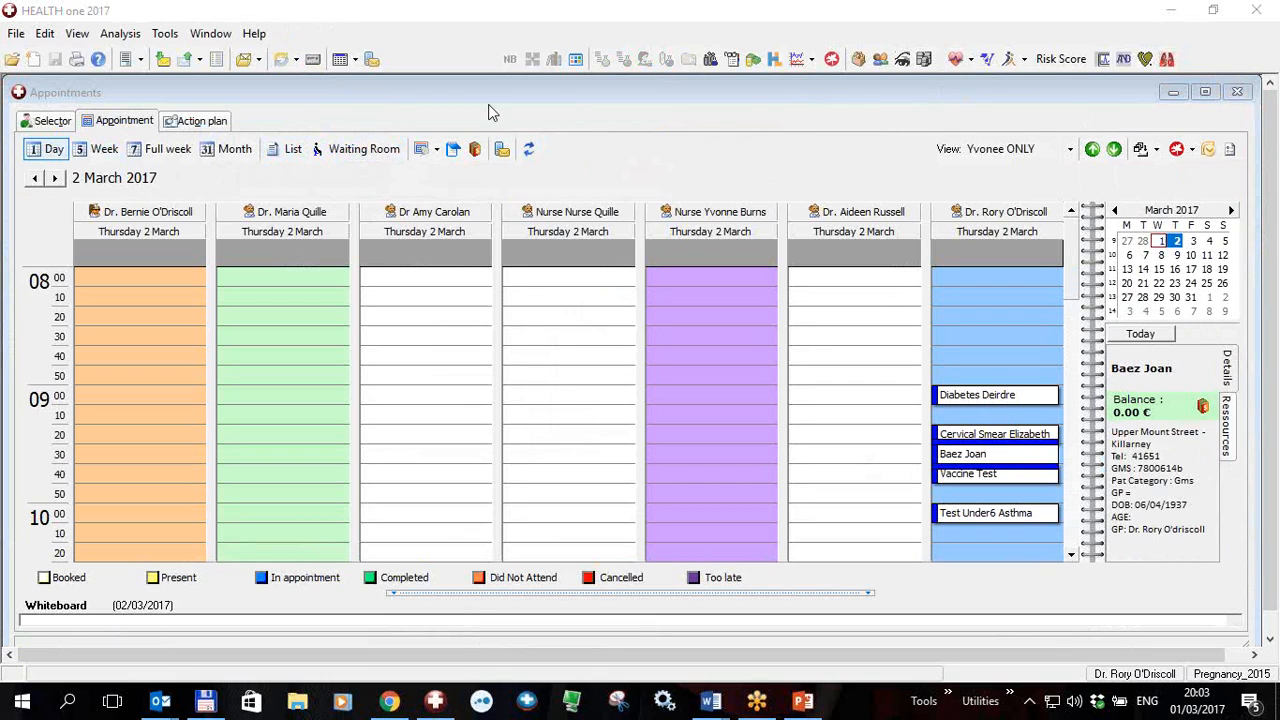
left_click(980, 474)
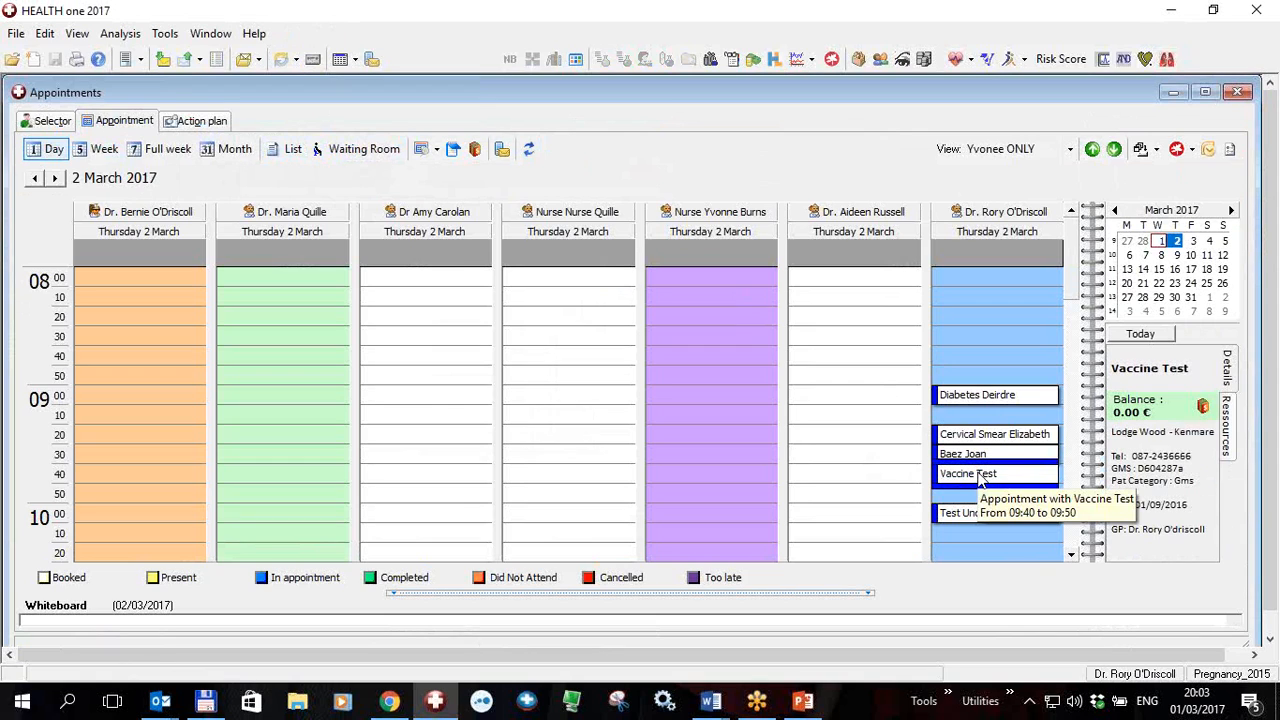
left_click(503, 151)
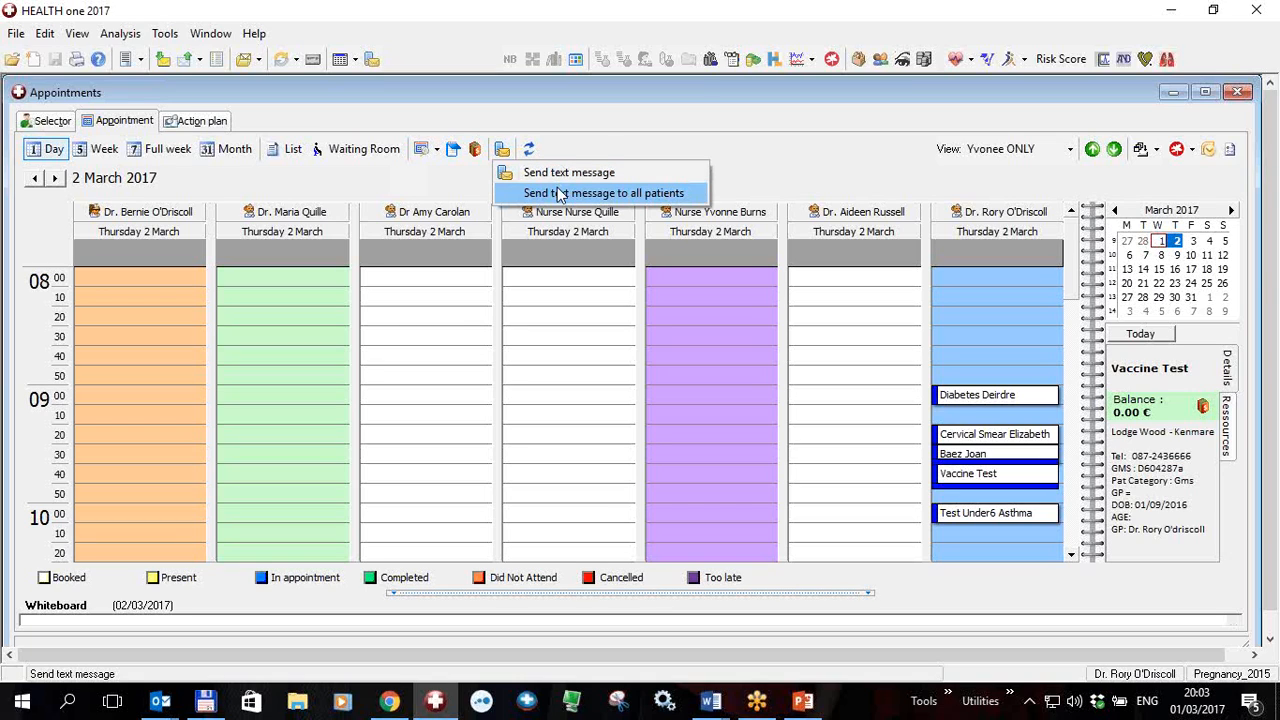
left_click(271, 591)
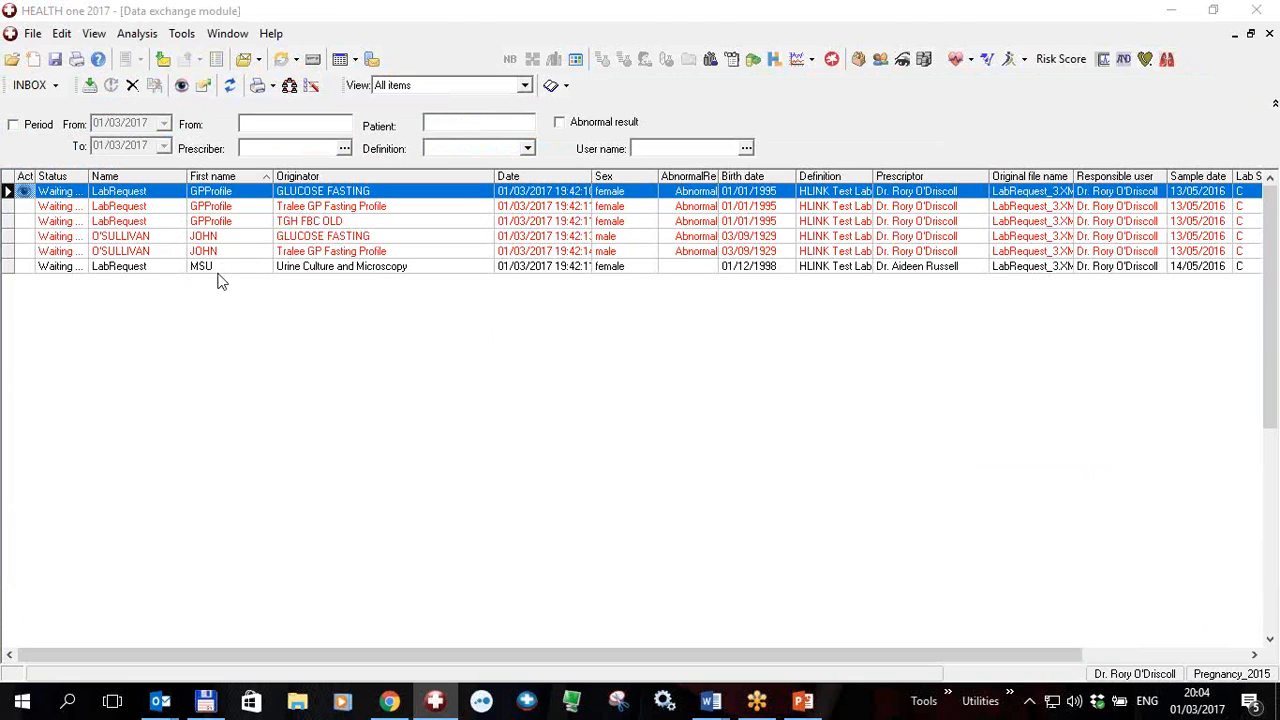
Step: Open the first GLUCOSE FASTING lab result and view the internal message form started from it, closing it unsent
double_click(235, 197)
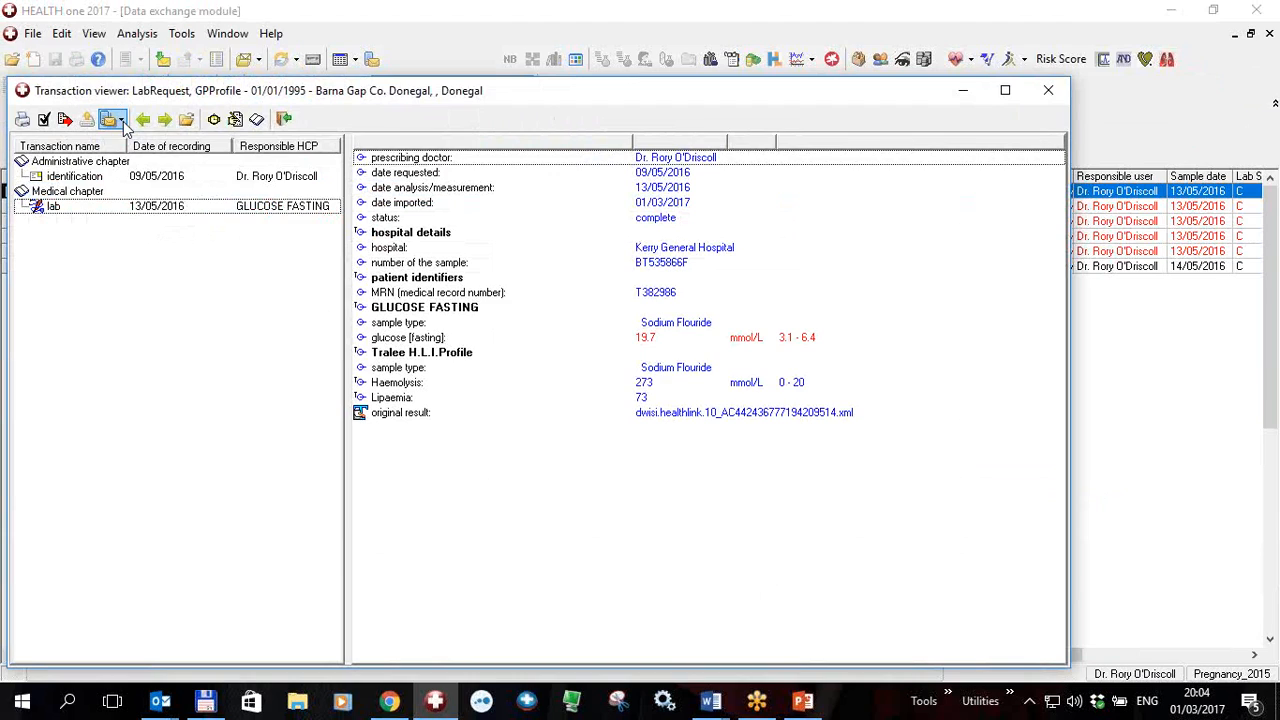
left_click(121, 121)
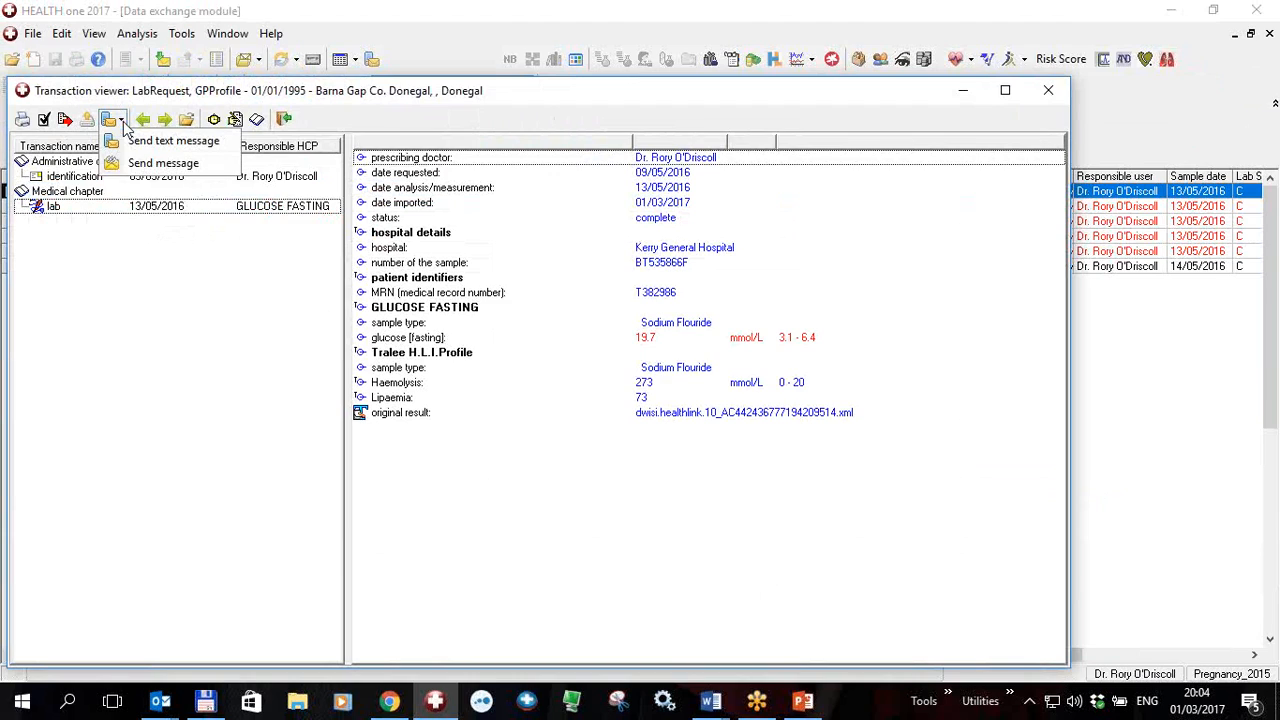
left_click(150, 167)
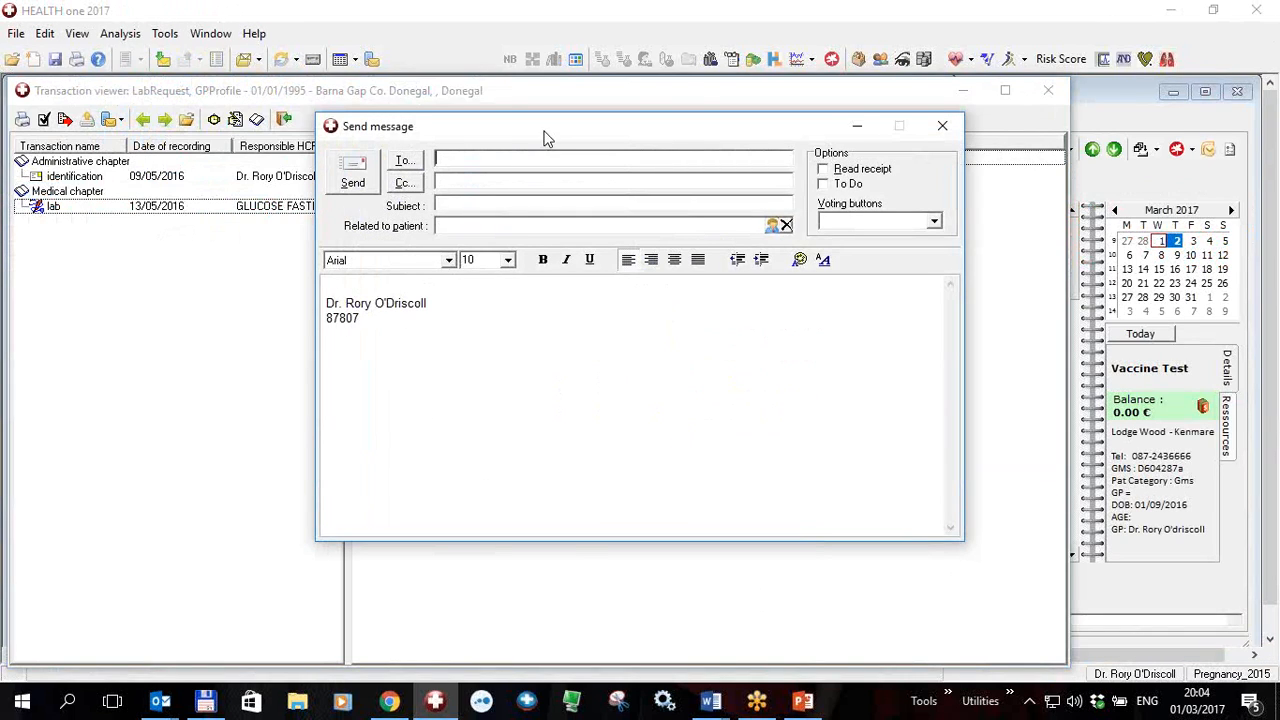
left_click_drag(546, 138, 341, 131)
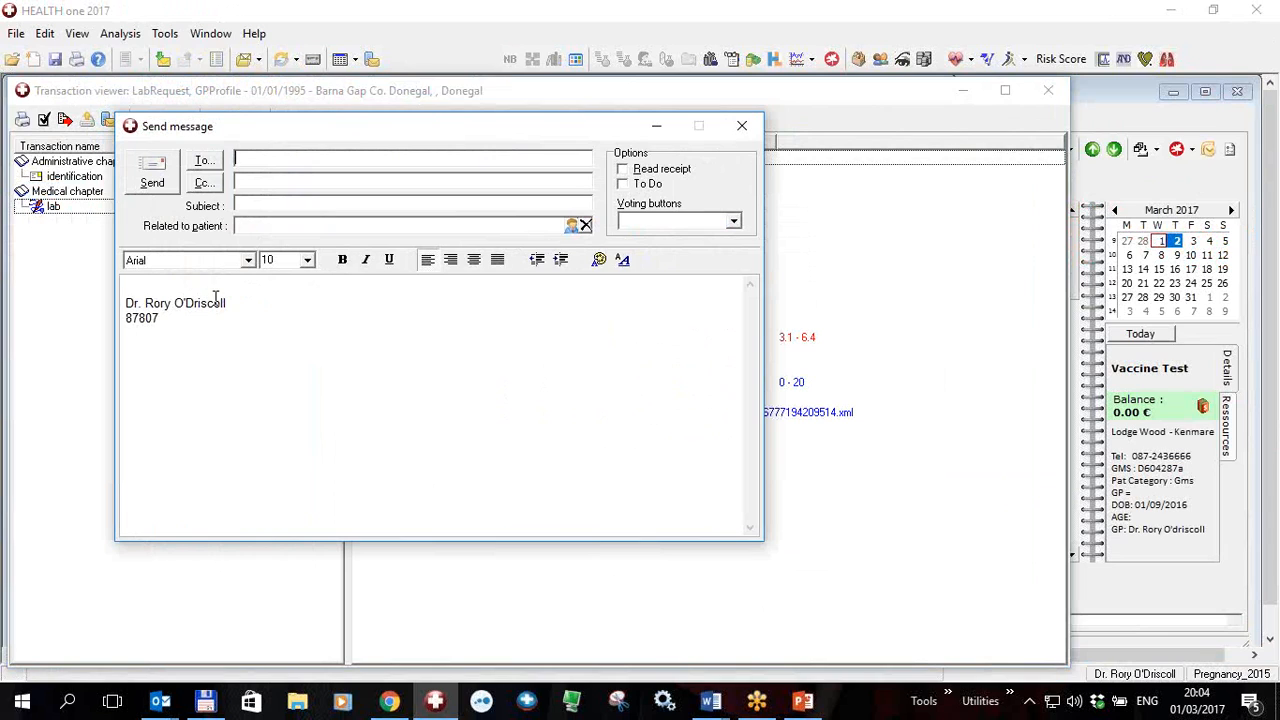
left_click(740, 127)
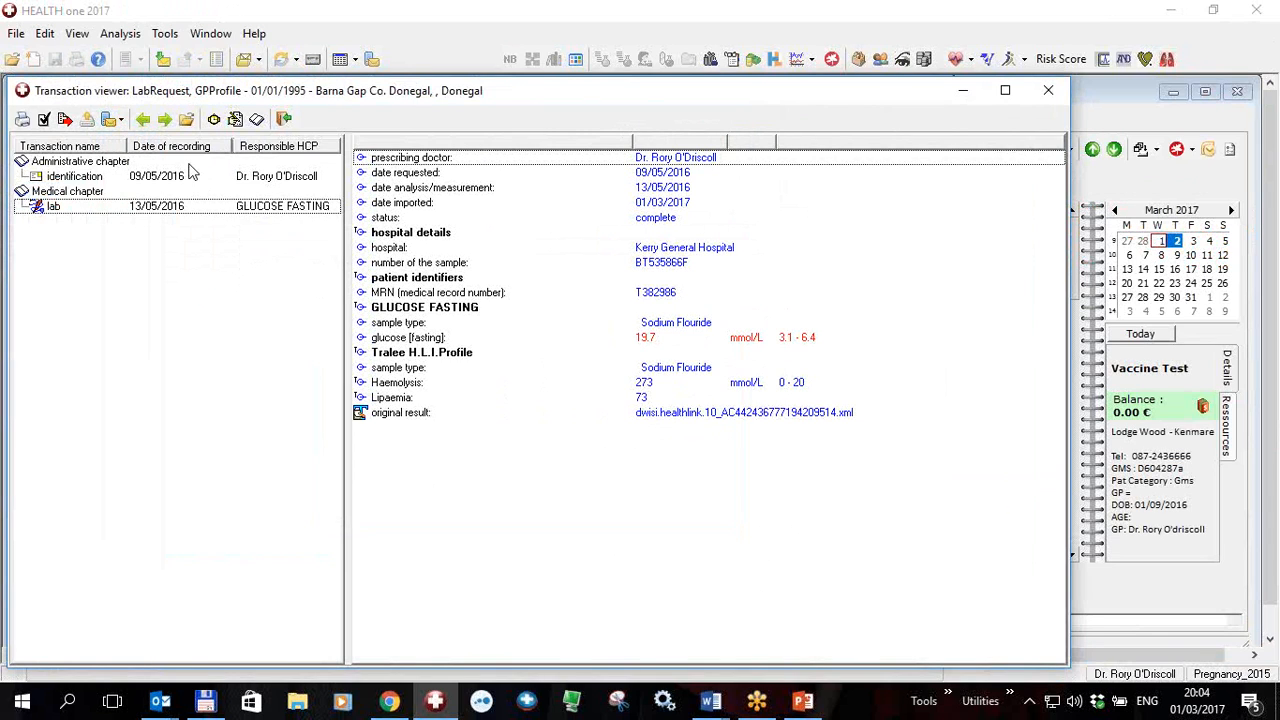
Step: Review the lab result's message sending options and close the transaction viewer
left_click(119, 120)
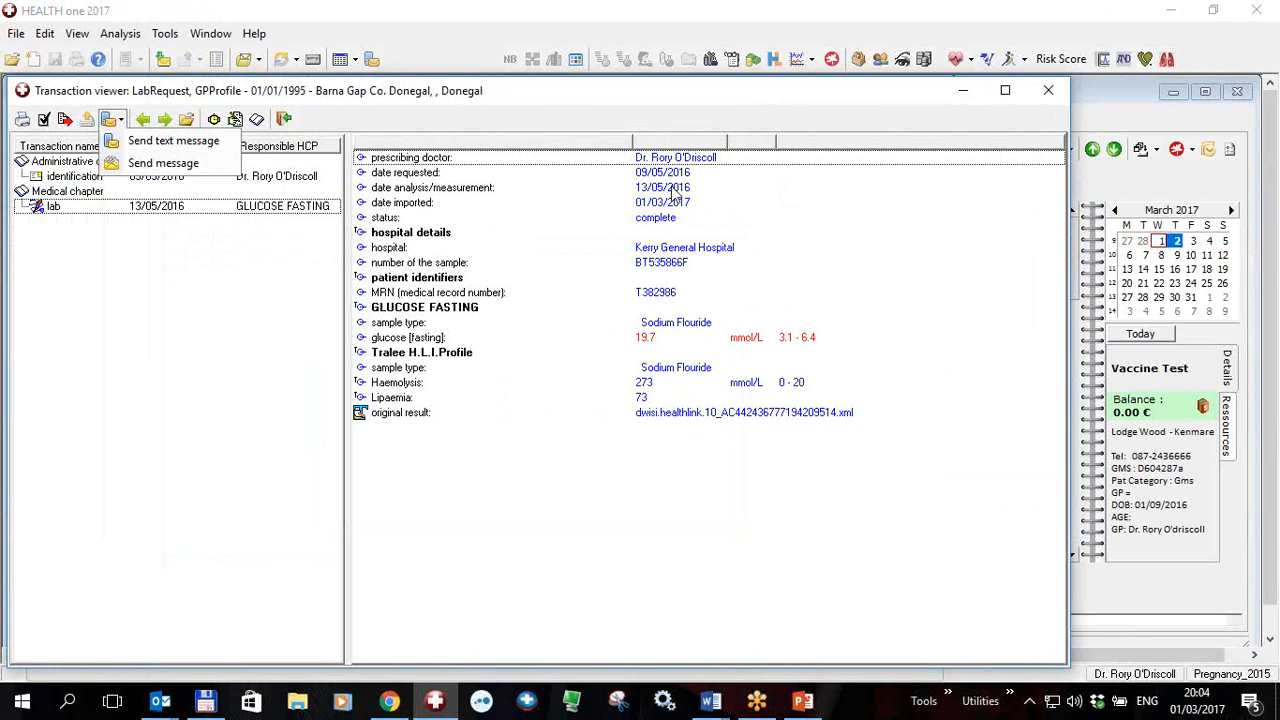
left_click(743, 108)
left_click_drag(742, 108, 492, 142)
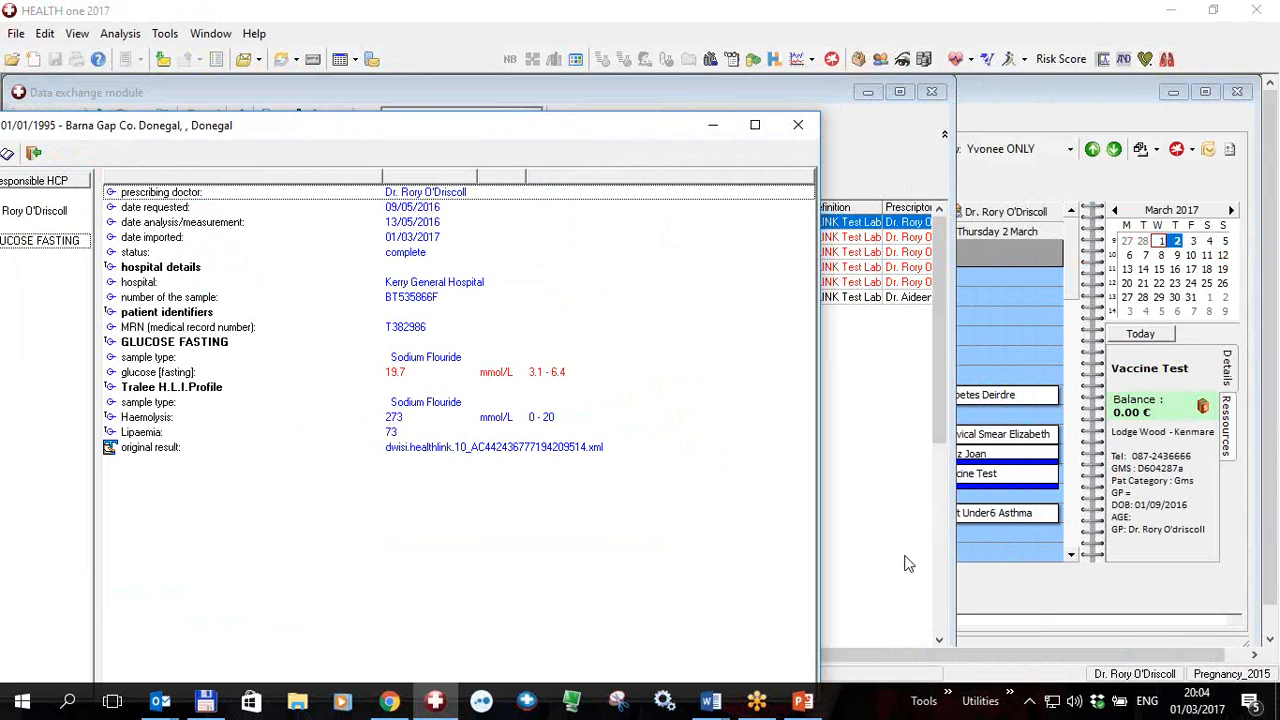
key("Escape")
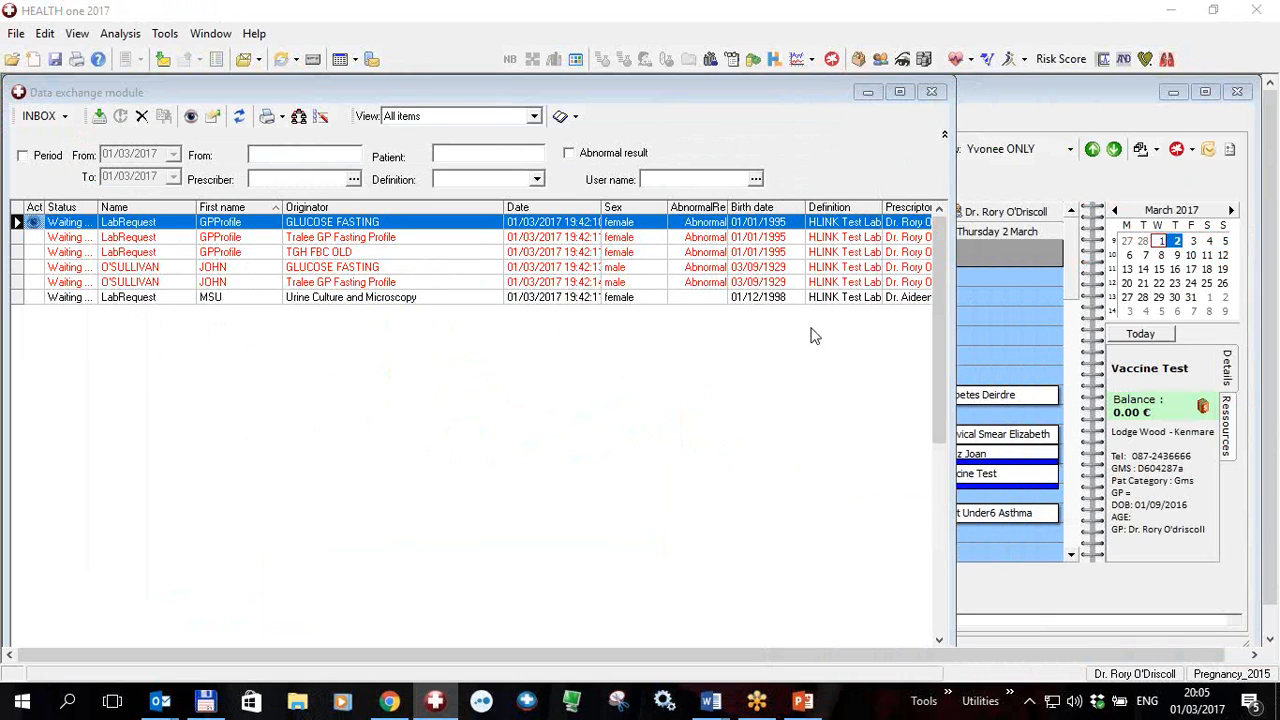